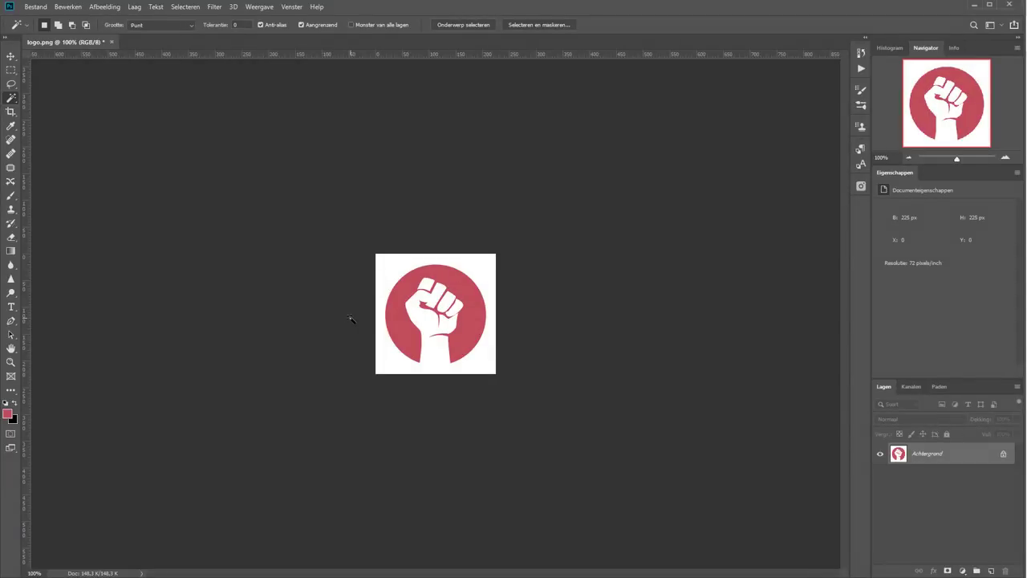
- Set Breedte to 2250 pixels in Afbeeldingsgrootte, upscaling the logo to 2250 × 2250 at 72 ppi
{"action": "key", "text": "z"}
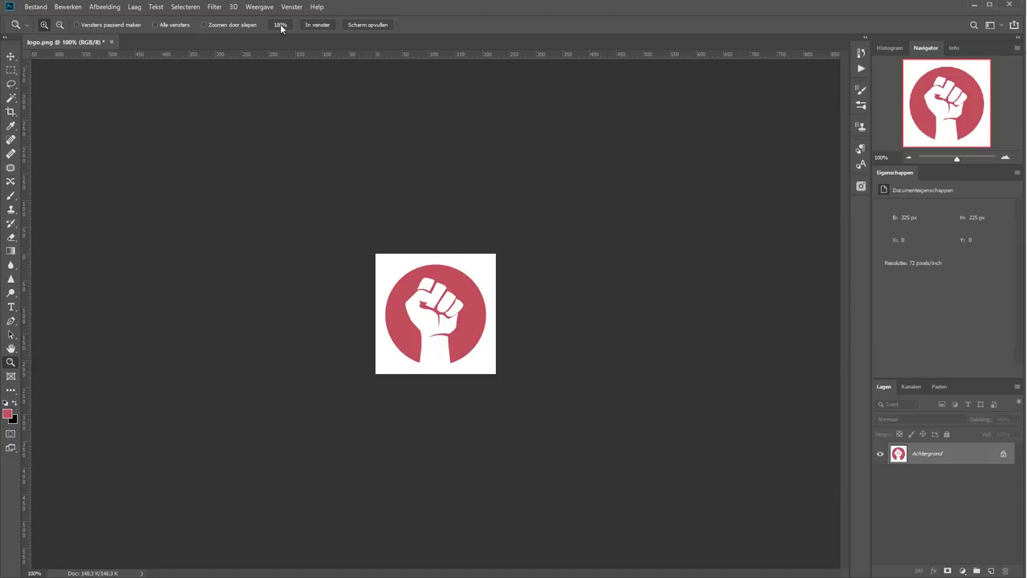
{"action": "left_click", "coordinate": [313, 25]}
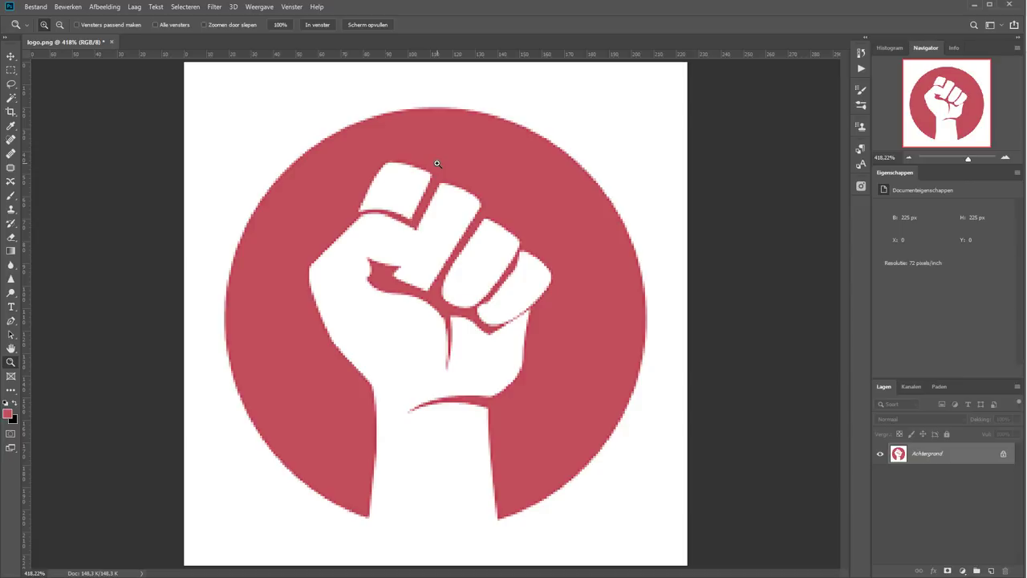
{"action": "key", "text": "ctrl+1"}
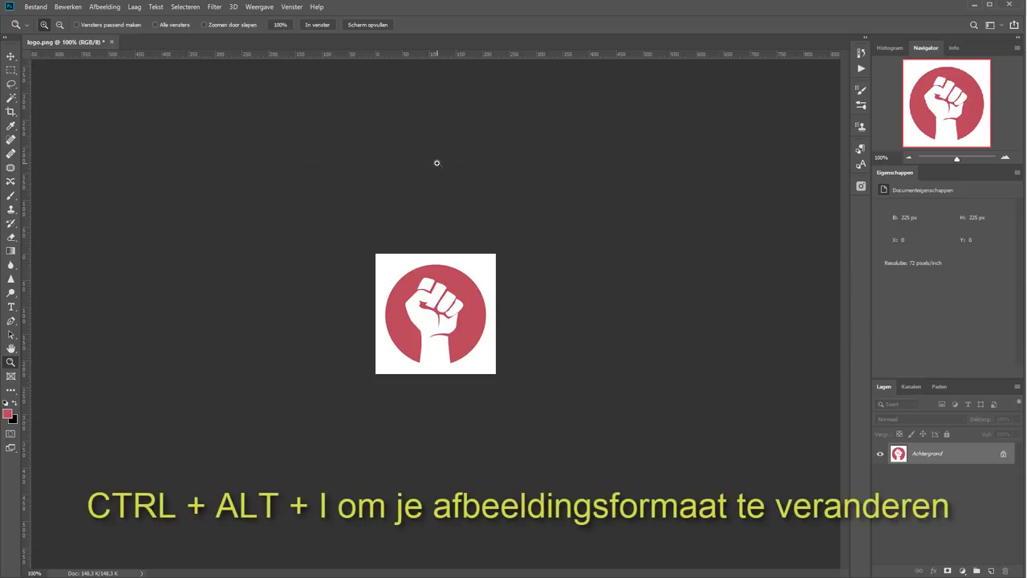
{"action": "key", "text": "ctrl+alt+i"}
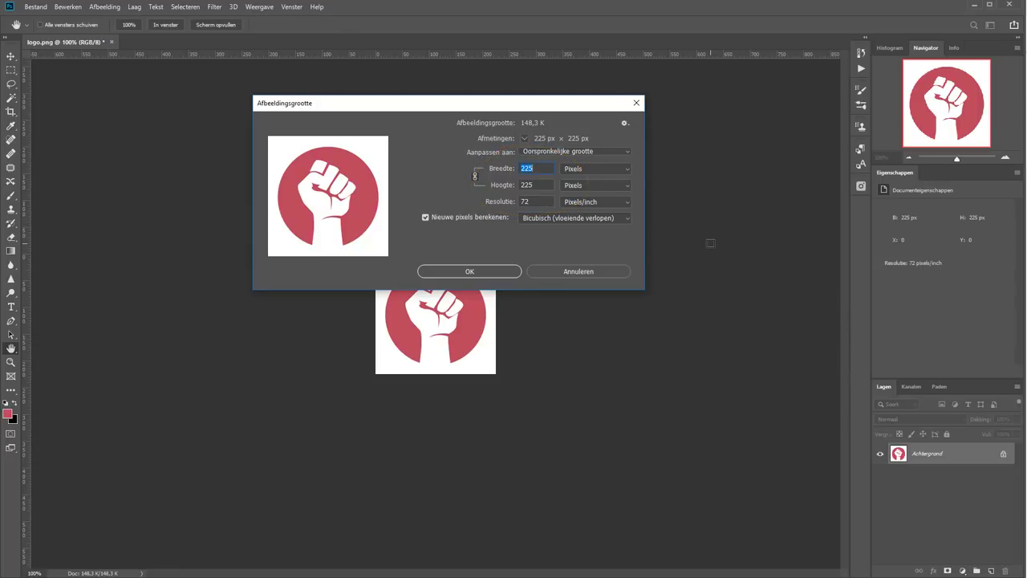
{"action": "key", "text": "Right"}
{"action": "type", "text": "0"}
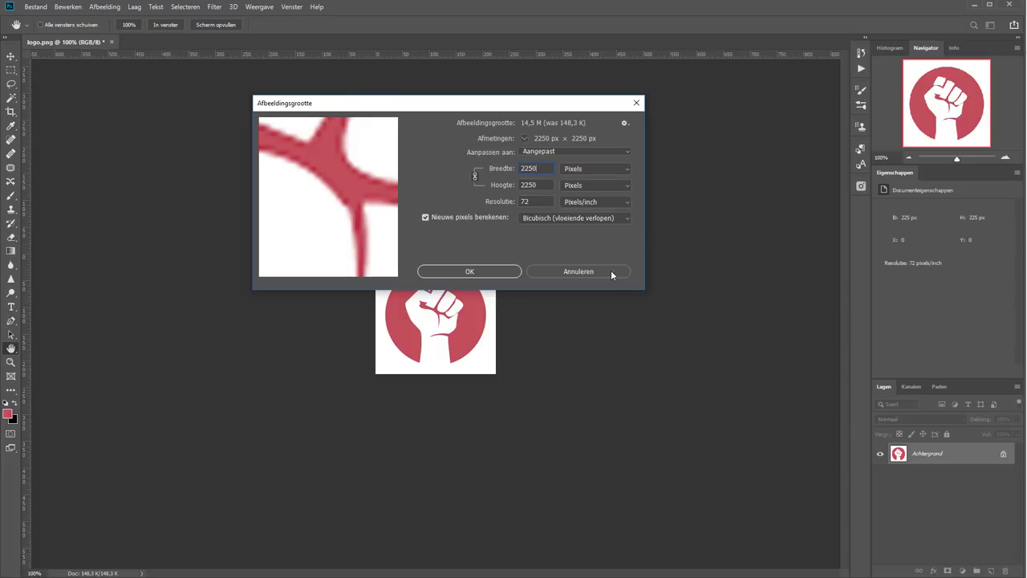
{"action": "left_click", "coordinate": [465, 271]}
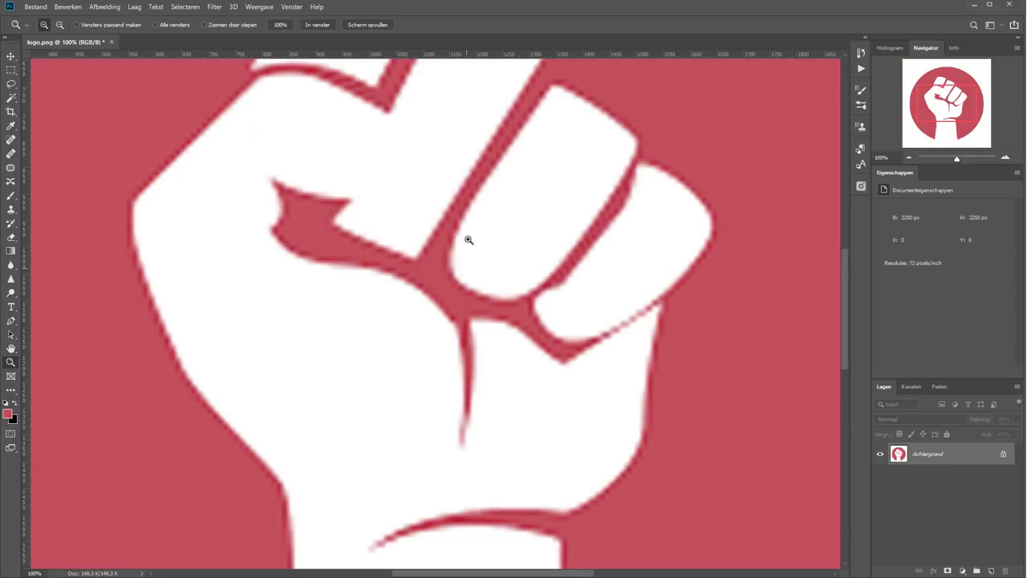
{"action": "key", "text": "z"}
- Fit the enlarged logo on screen and duplicate the logo layer into Laag 1 with Ctrl+J
{"action": "key", "text": "ctrl+0"}
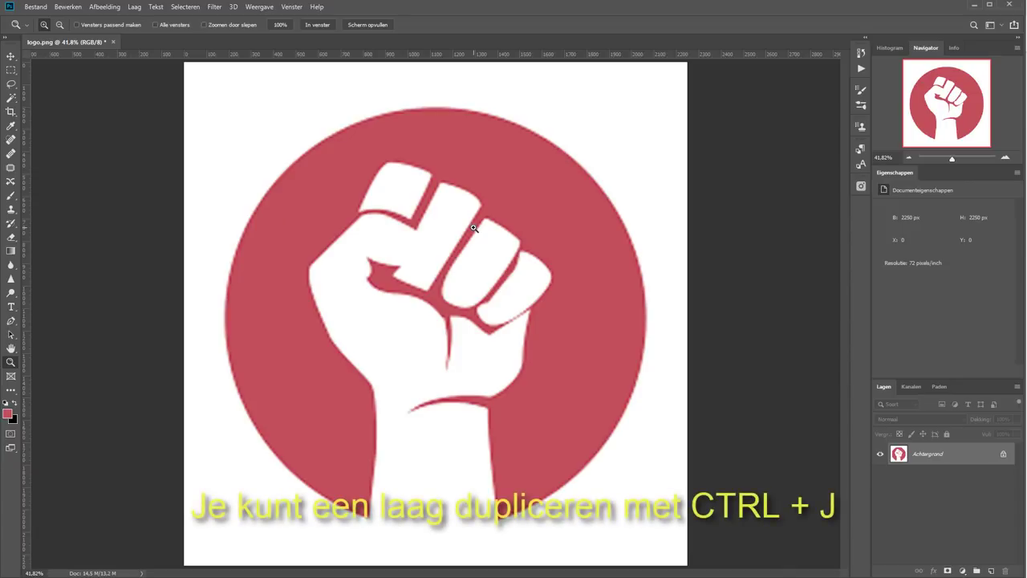
{"action": "key", "text": "ctrl+j"}
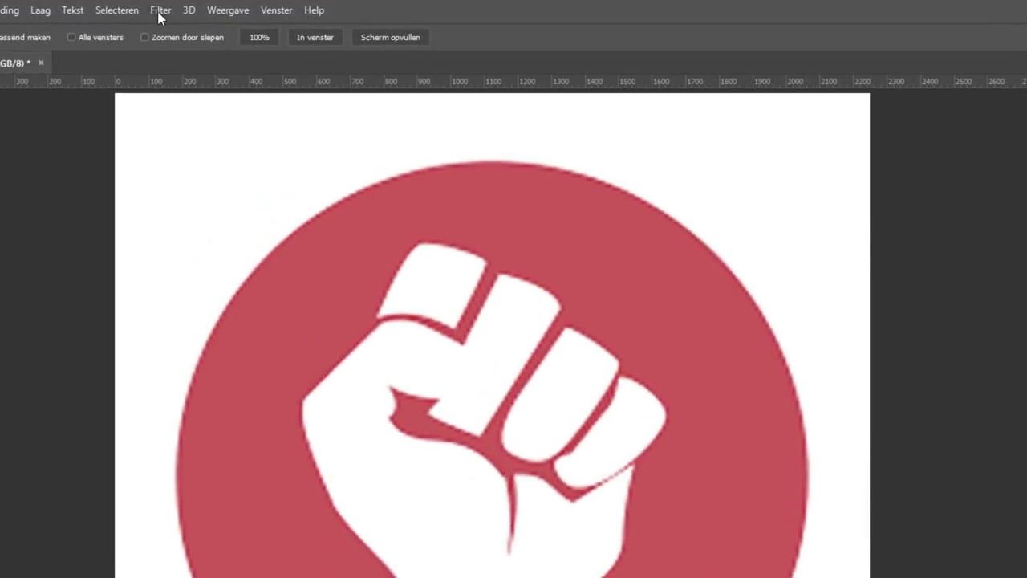
{"action": "left_click", "coordinate": [160, 11]}
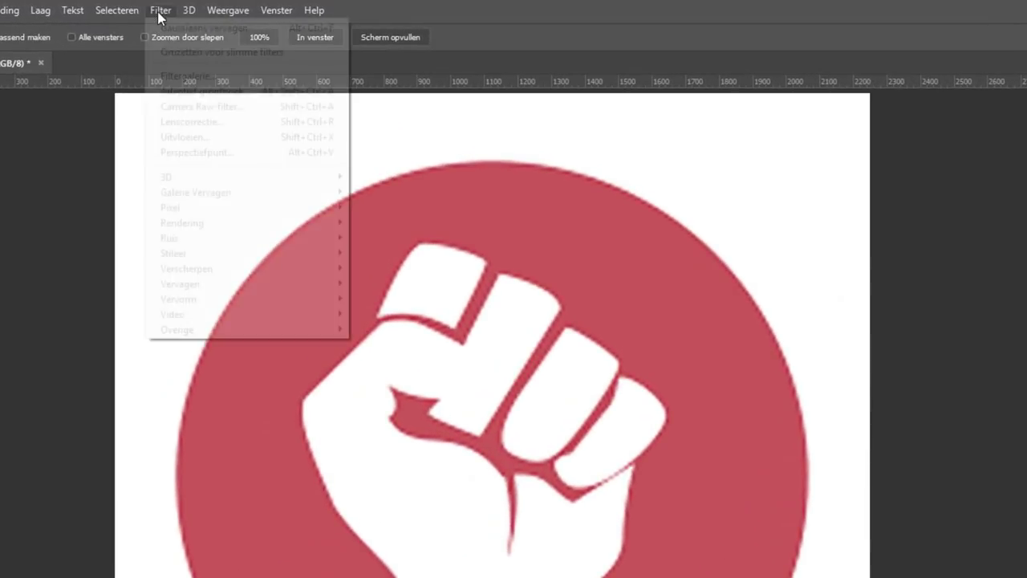
{"action": "mouse_move", "coordinate": [210, 284]}
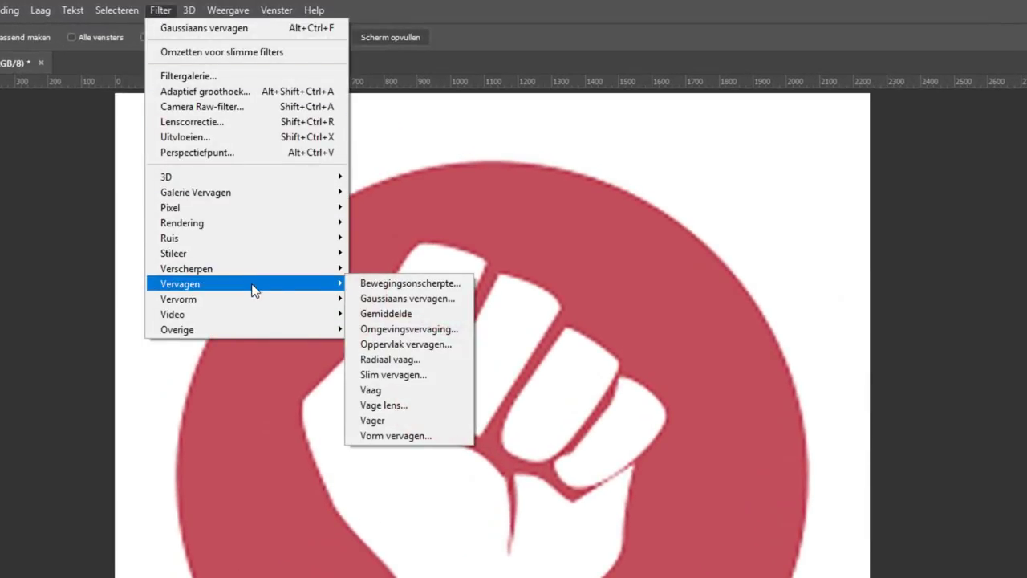
- Apply Gaussiaans vervagen with an 8,5-pixel Straal to the Laag 1 duplicate
{"action": "left_click", "coordinate": [422, 302]}
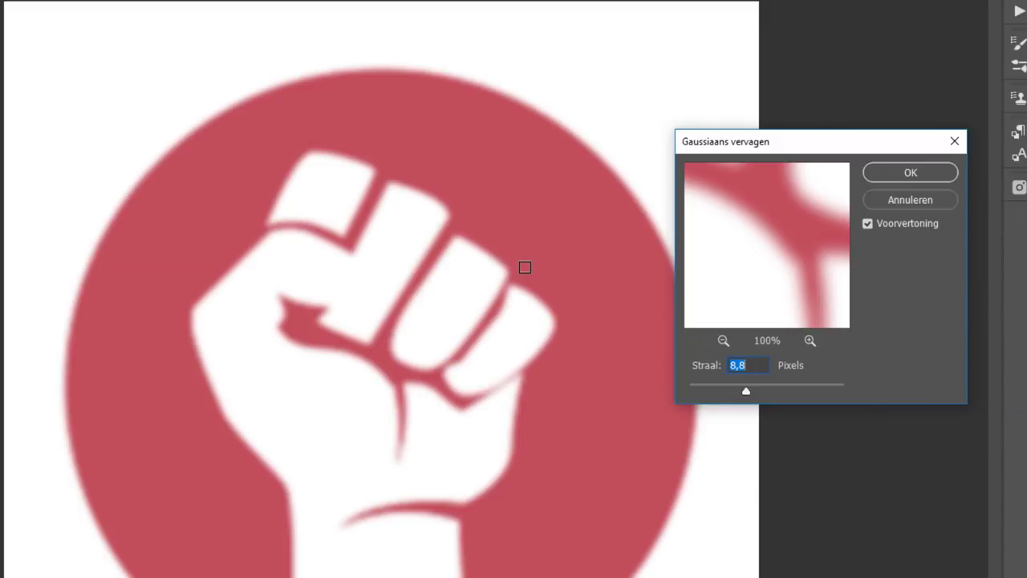
{"action": "left_click_drag", "start_coordinate": [698, 388], "coordinate": [682, 390]}
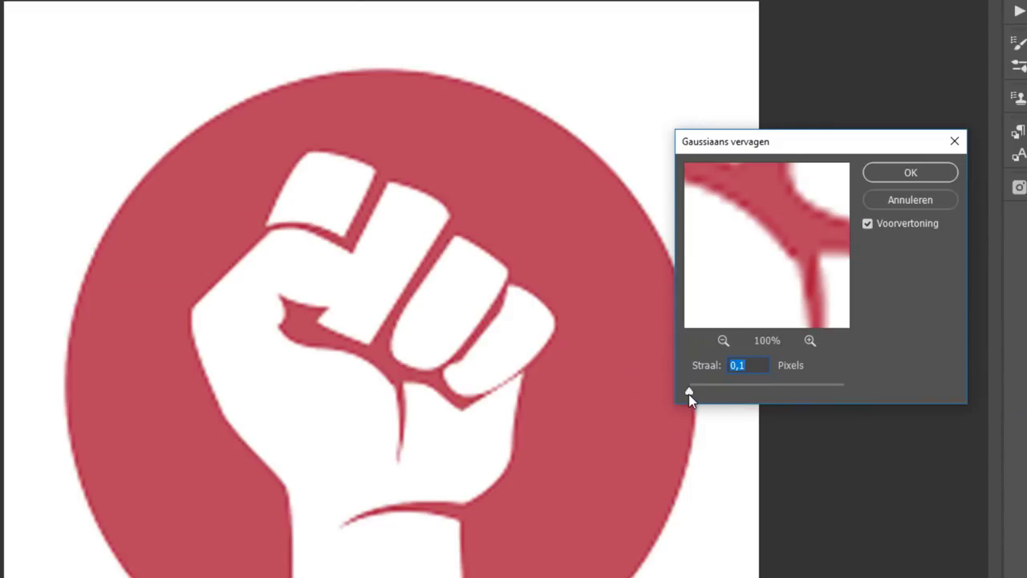
{"action": "mouse_move", "coordinate": [688, 393]}
{"action": "left_mouse_down"}
{"action": "mouse_move", "coordinate": [758, 398]}
{"action": "mouse_move", "coordinate": [749, 390]}
{"action": "left_mouse_up"}
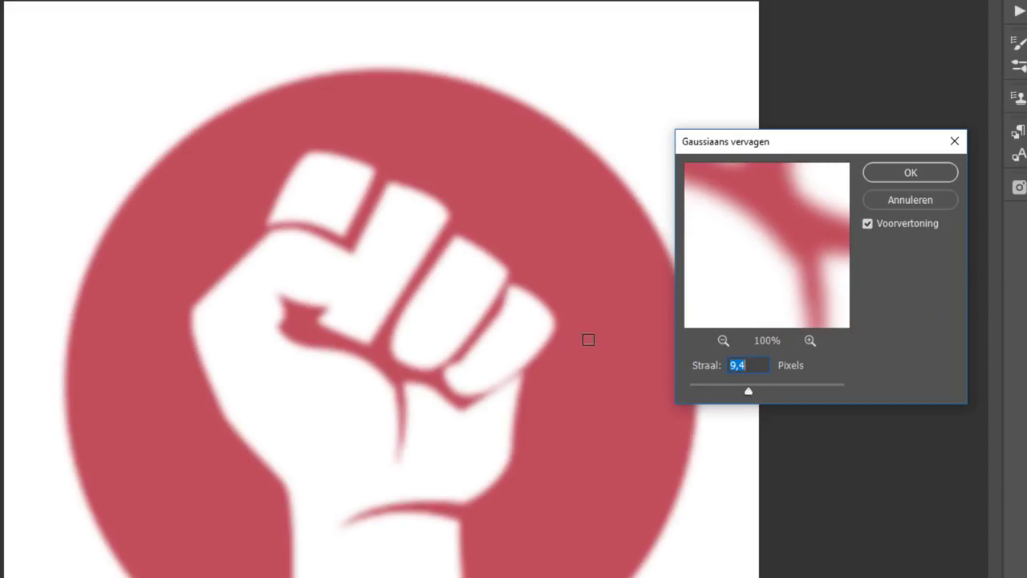
{"action": "key", "text": "Down"}
{"action": "key", "text": "Down"}
{"action": "key", "text": "Down"}
{"action": "key", "text": "Down"}
{"action": "key", "text": "Down"}
{"action": "key", "text": "Down"}
{"action": "key", "text": "Down"}
{"action": "key", "text": "Down"}
{"action": "key", "text": "Up"}
{"action": "left_click", "coordinate": [918, 171]}
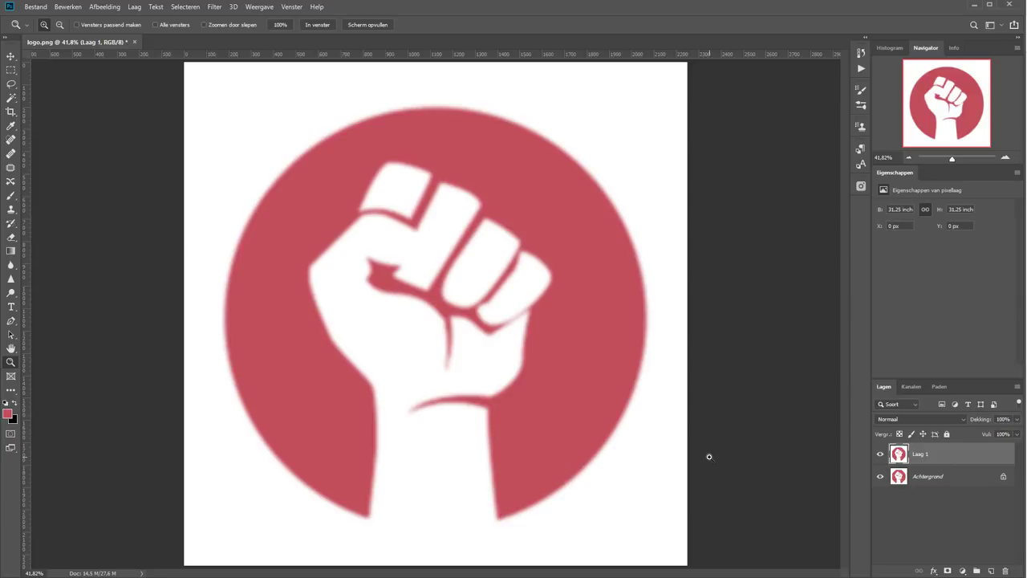
{"action": "left_click_drag", "start_coordinate": [379, 372], "coordinate": [459, 435]}
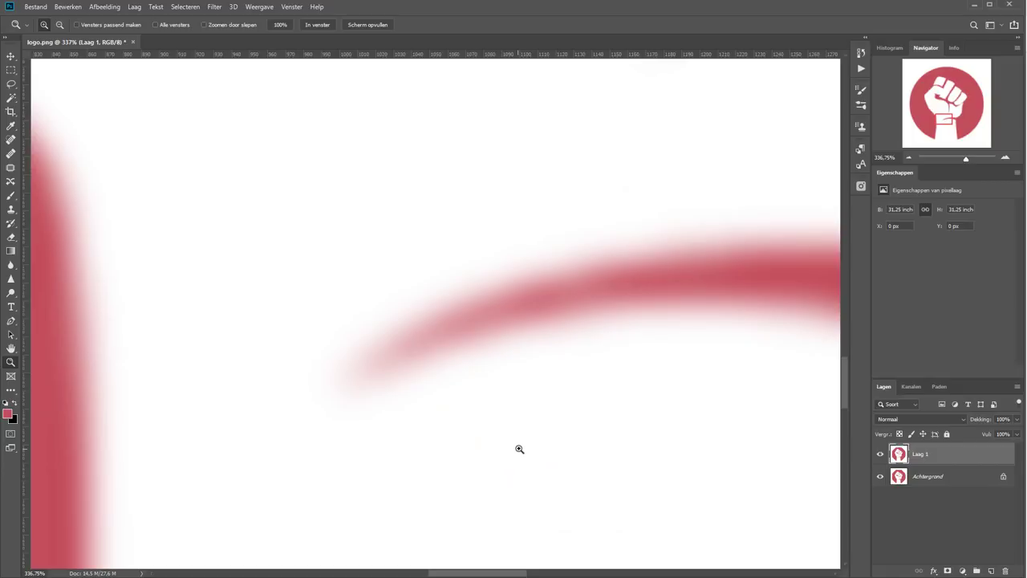
{"action": "left_click_drag", "start_coordinate": [294, 428], "coordinate": [589, 394]}
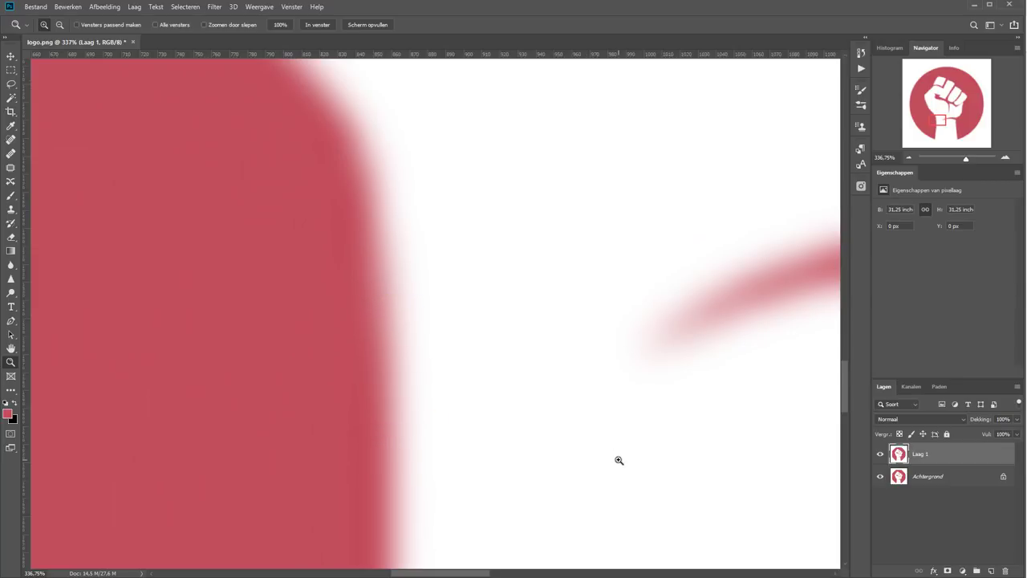
{"action": "left_click", "coordinate": [318, 25]}
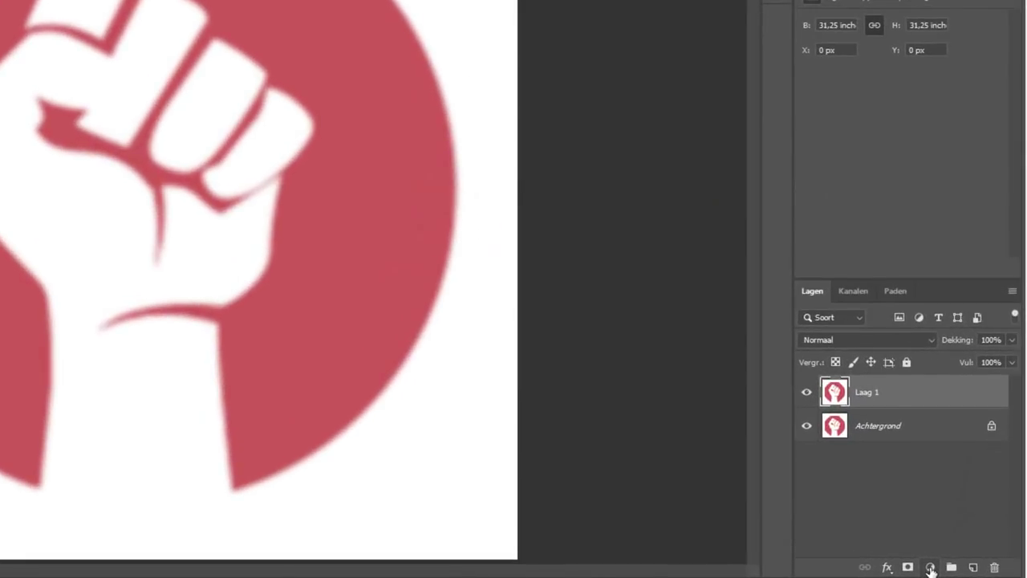
- Add a Curven 1 adjustment layer and pull its white and black points together, mapping input 184 to output 0
{"action": "left_click", "coordinate": [931, 568]}
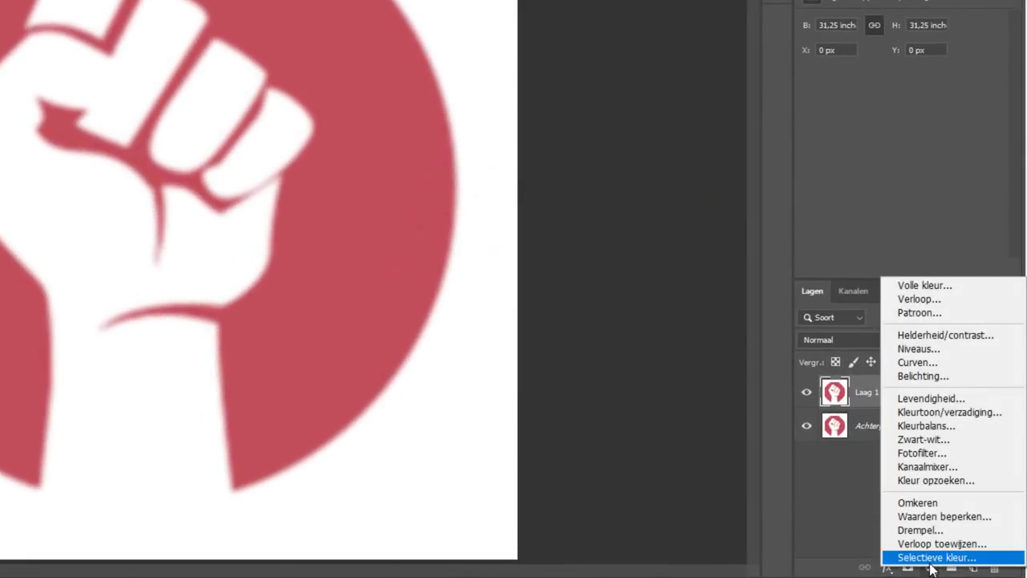
{"action": "left_click", "coordinate": [919, 361]}
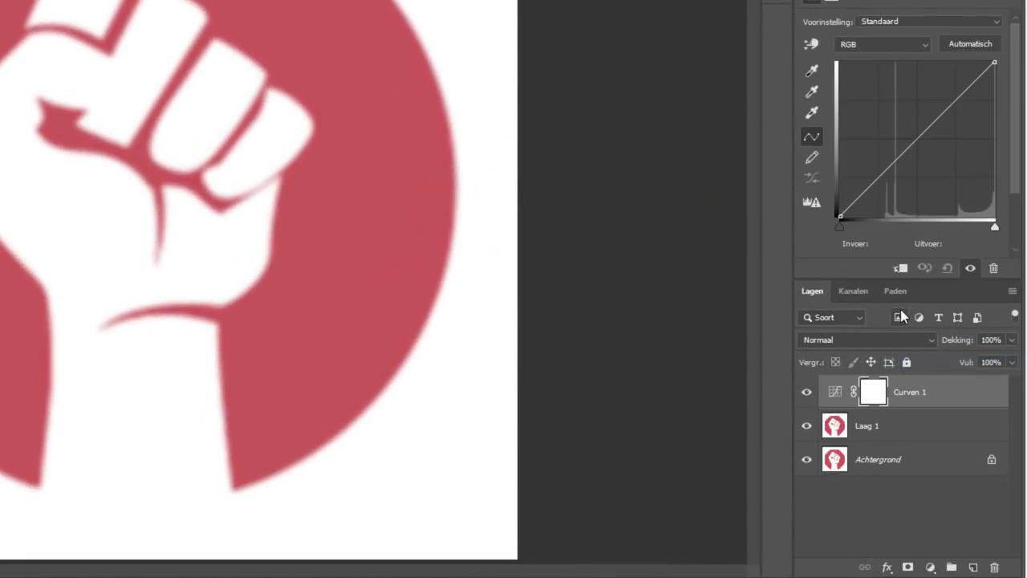
{"action": "left_click", "coordinate": [995, 229]}
{"action": "left_click_drag", "start_coordinate": [995, 230], "coordinate": [969, 229]}
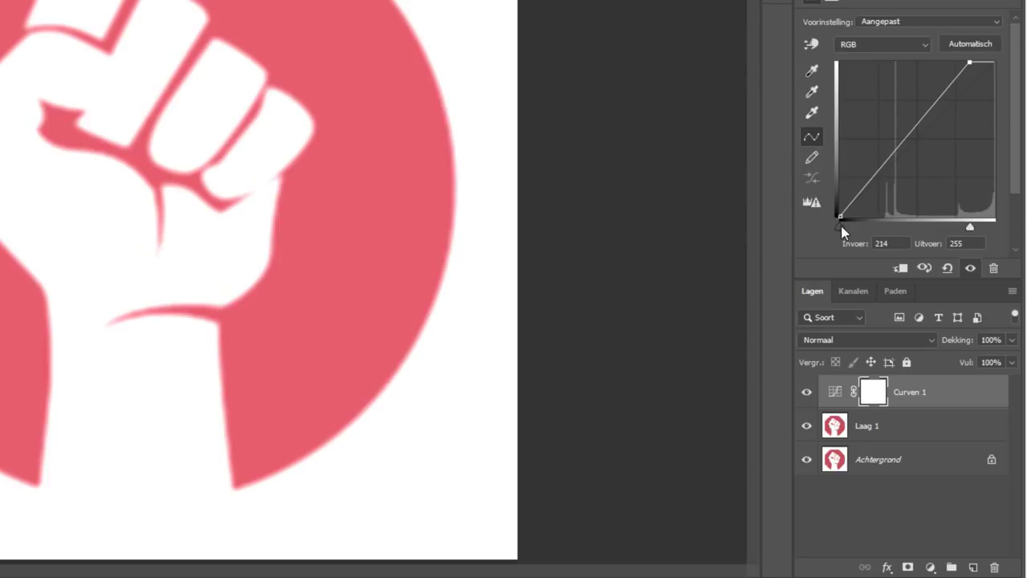
{"action": "left_click_drag", "start_coordinate": [841, 228], "coordinate": [952, 219]}
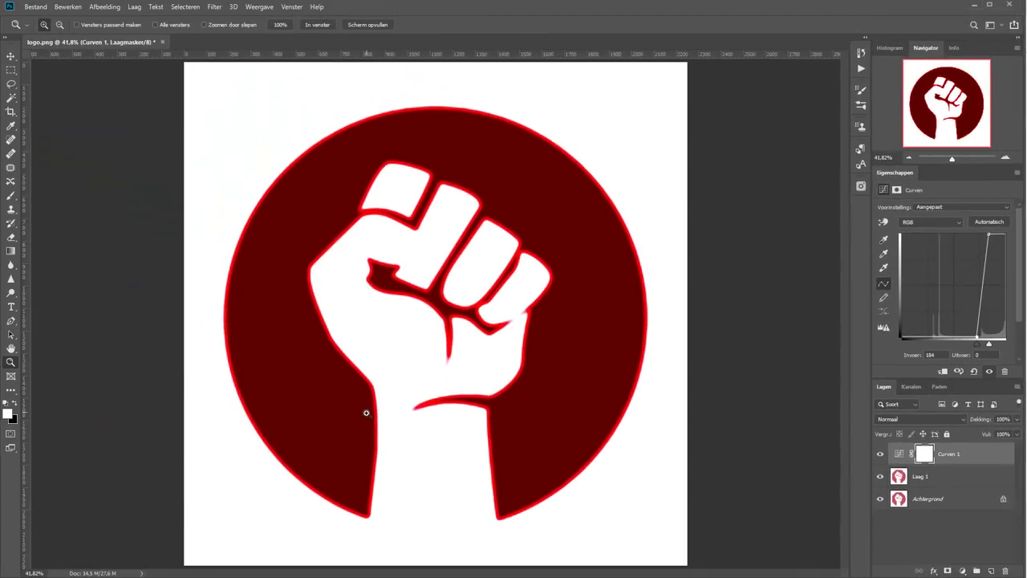
{"action": "left_click_drag", "start_coordinate": [366, 413], "coordinate": [394, 442]}
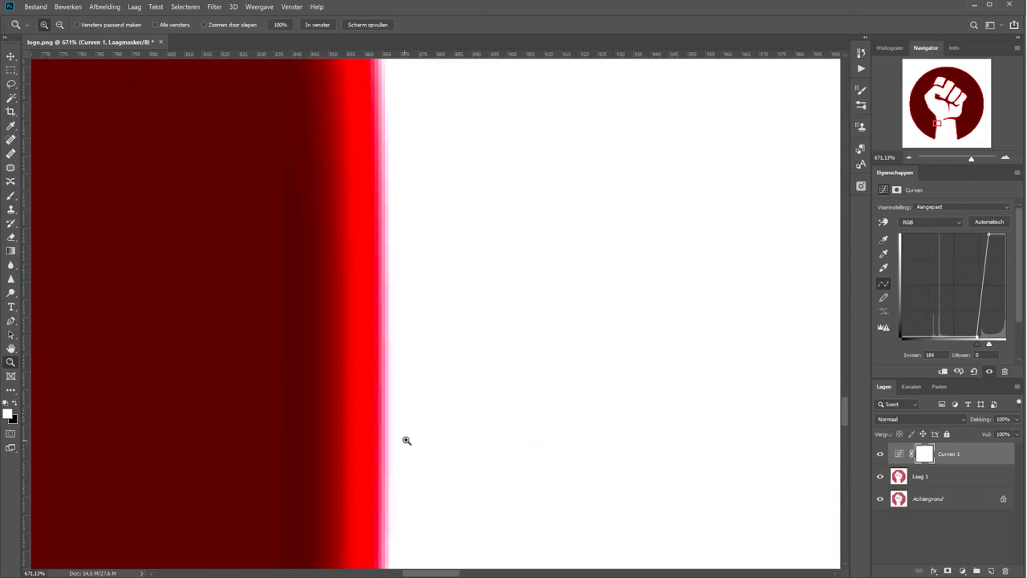
- Compare the curves result against the original, then merge Curven 1 down into Laag 1 with Ctrl+E
{"action": "left_click", "coordinate": [882, 455]}
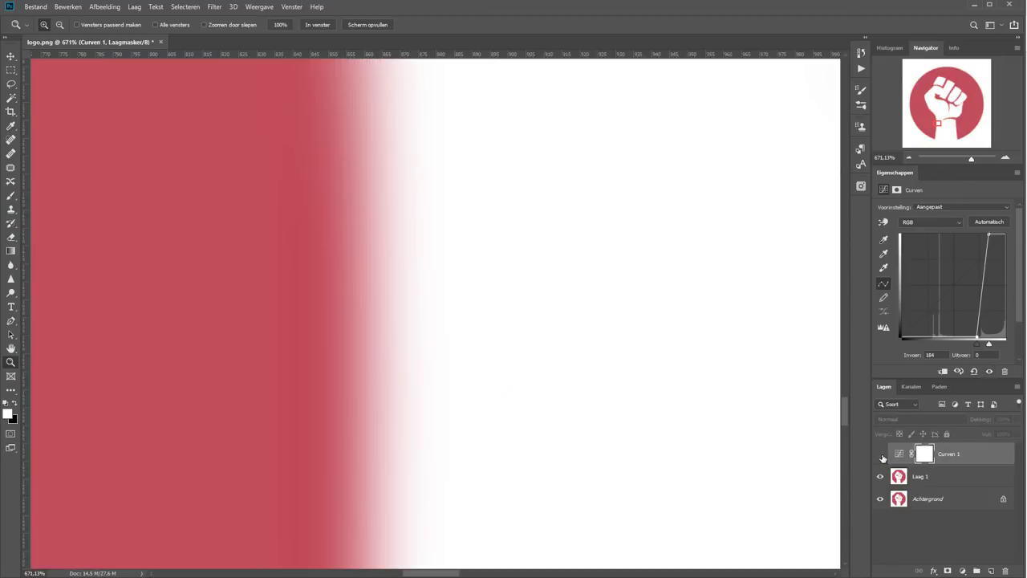
{"action": "left_click", "coordinate": [880, 455]}
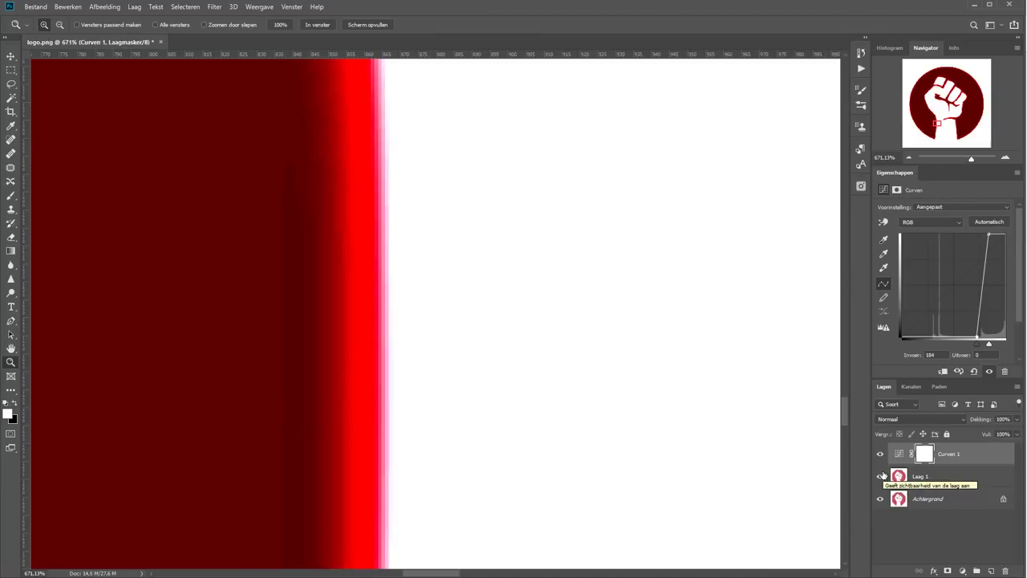
{"action": "key", "text": "ctrl+0"}
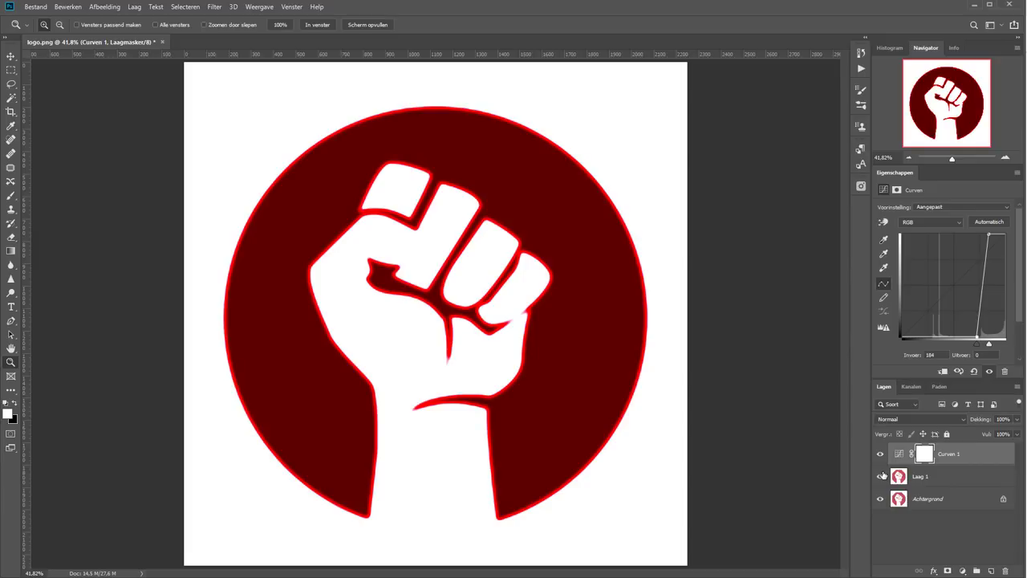
{"action": "left_click", "coordinate": [881, 500], "text": "alt"}
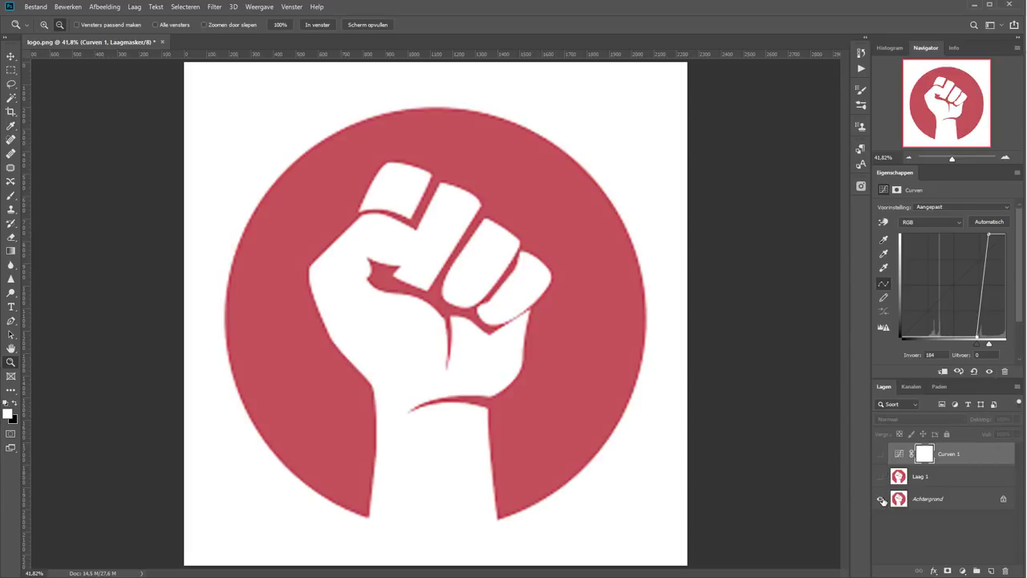
{"action": "left_click", "coordinate": [880, 499], "text": "alt"}
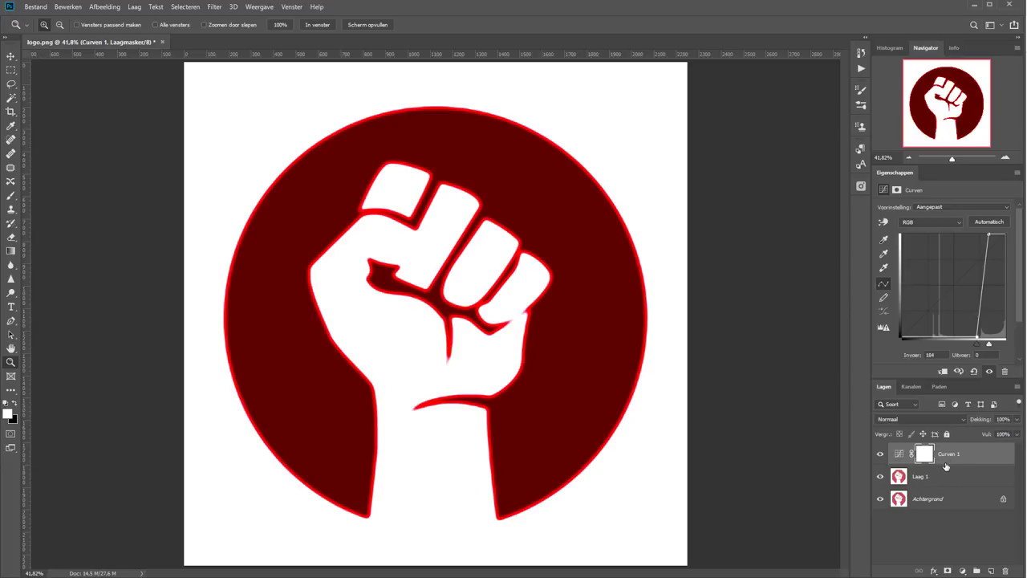
{"action": "key", "text": "ctrl+e"}
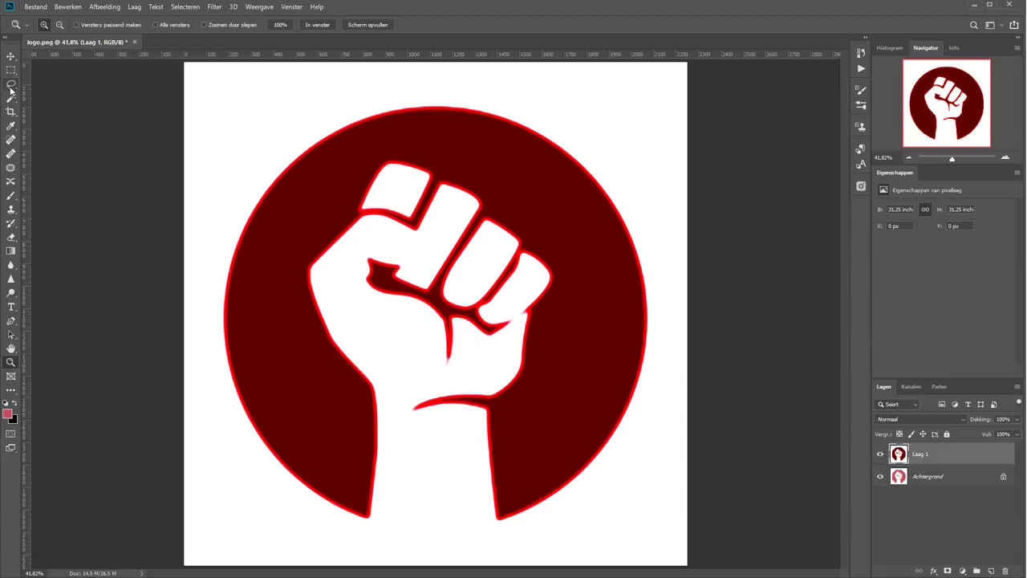
- Select the dark red fist areas of Laag 1 using Color Range
{"action": "left_click", "coordinate": [185, 7]}
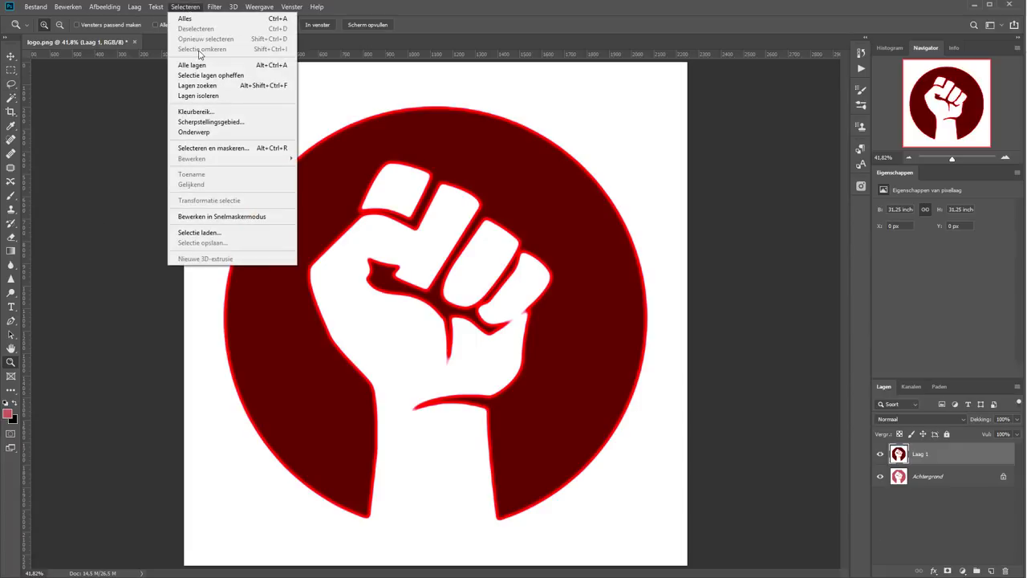
{"action": "left_click", "coordinate": [206, 113]}
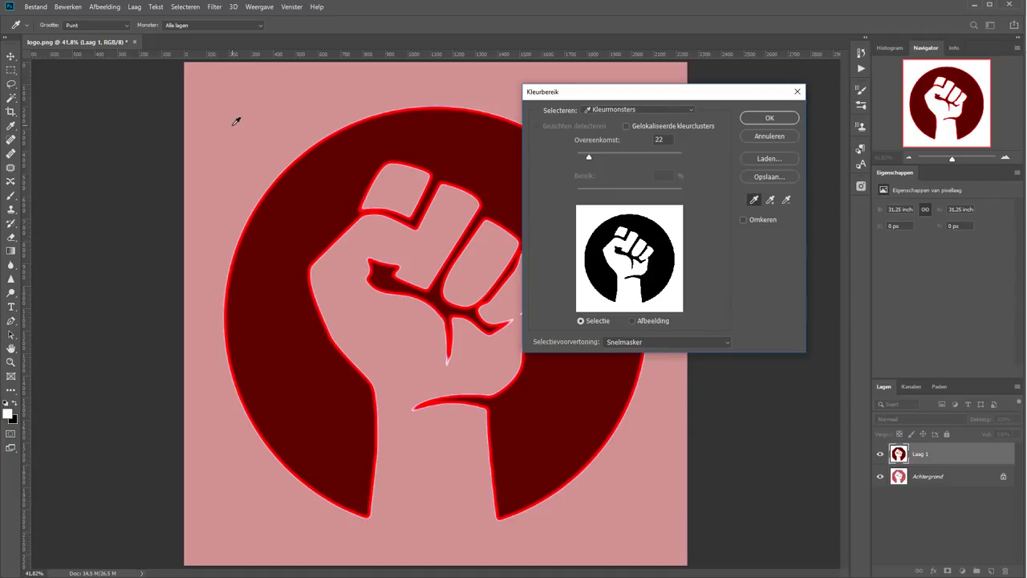
{"action": "left_click", "coordinate": [290, 202]}
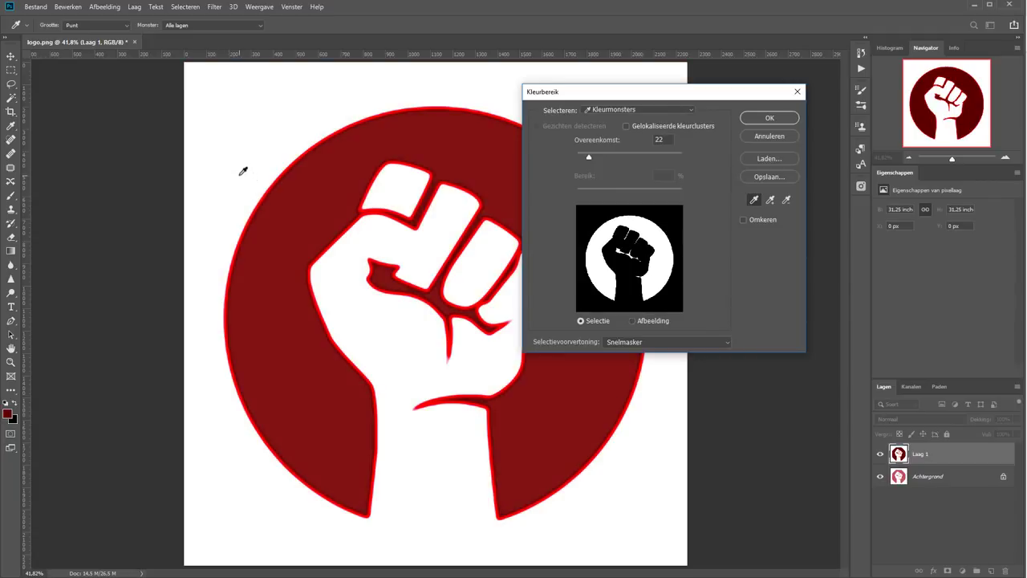
{"action": "left_click", "coordinate": [246, 163]}
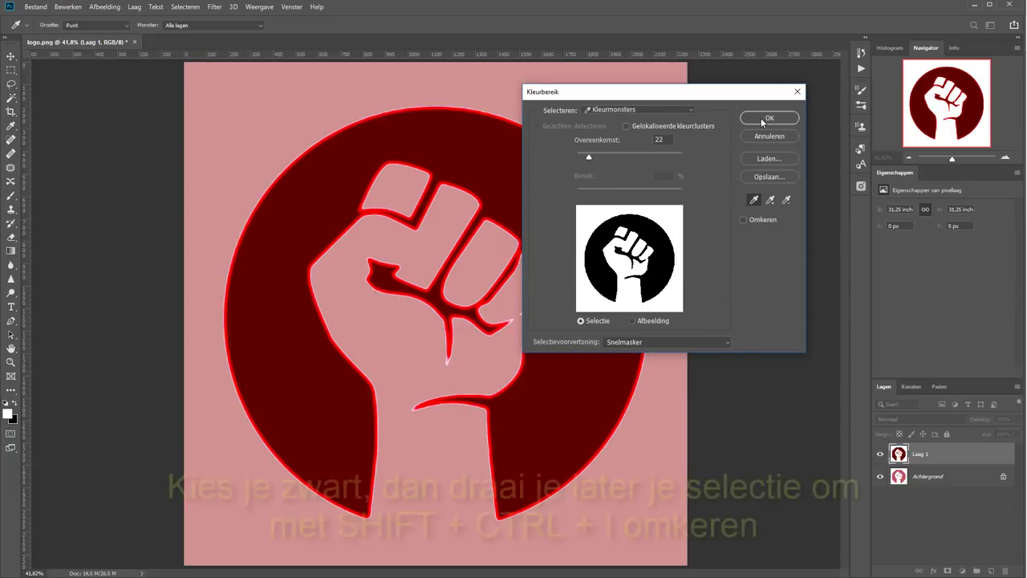
{"action": "left_click", "coordinate": [761, 118]}
{"action": "key", "text": "z"}
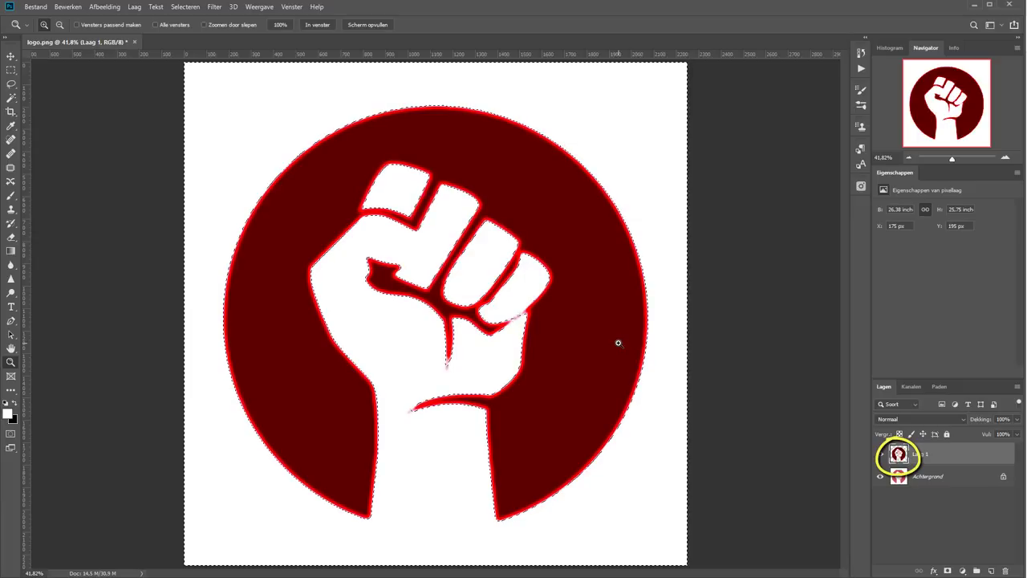
- Deselect, show Achtergrond and hide Laag 1 to reveal the original pink logo
{"action": "left_click", "coordinate": [879, 479]}
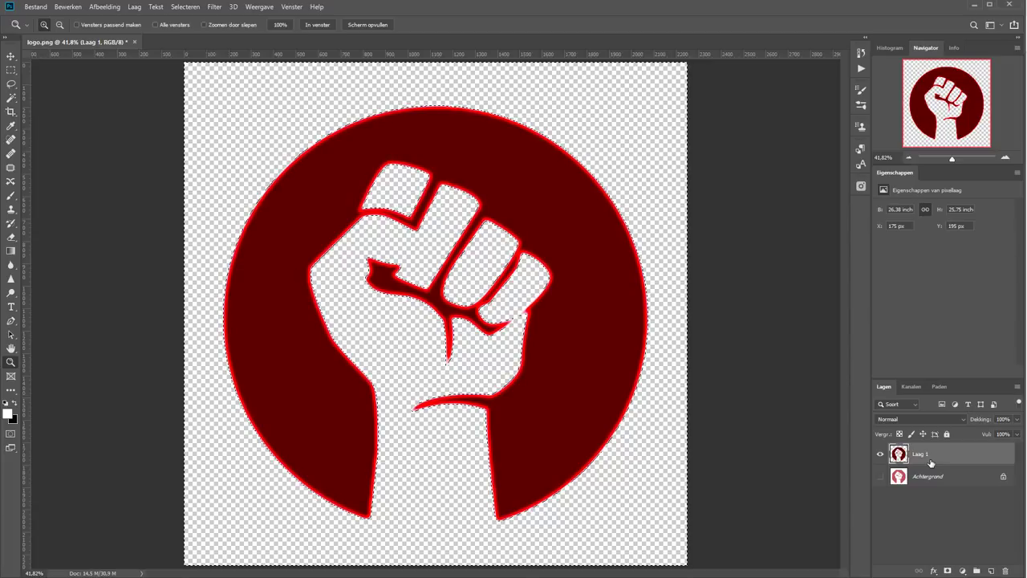
{"action": "key", "text": "ctrl+d"}
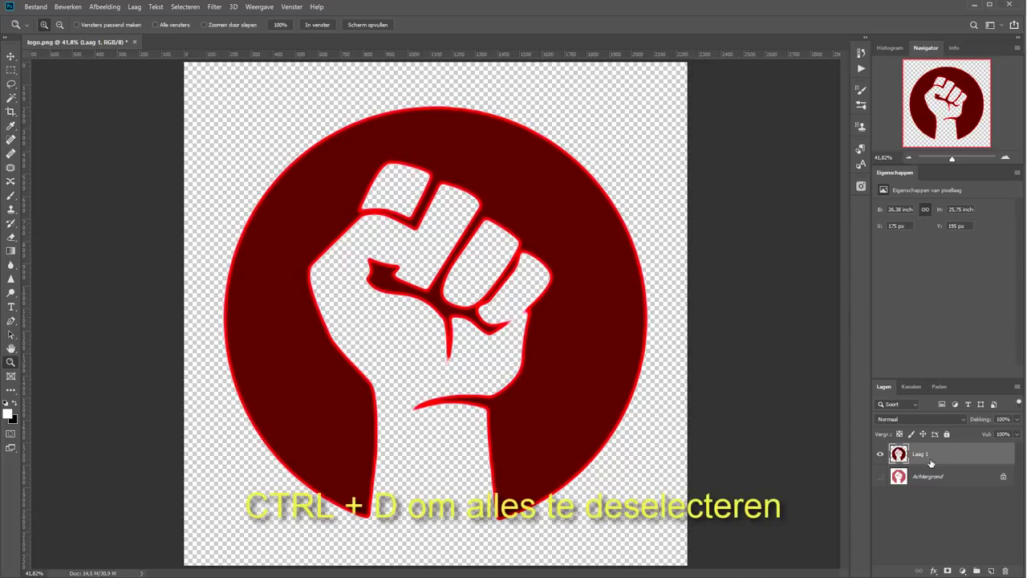
{"action": "left_click", "coordinate": [881, 475]}
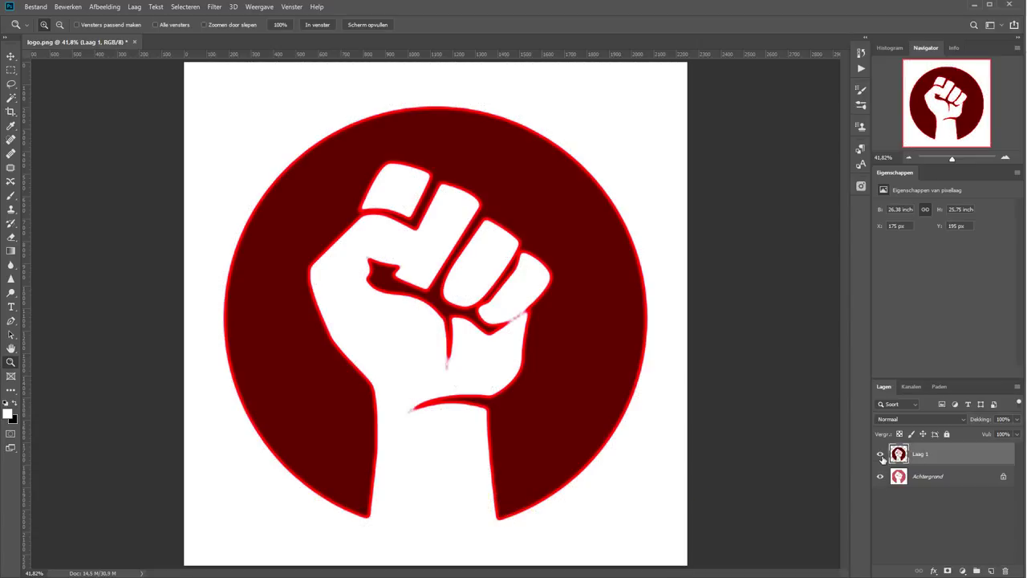
{"action": "left_click", "coordinate": [880, 454]}
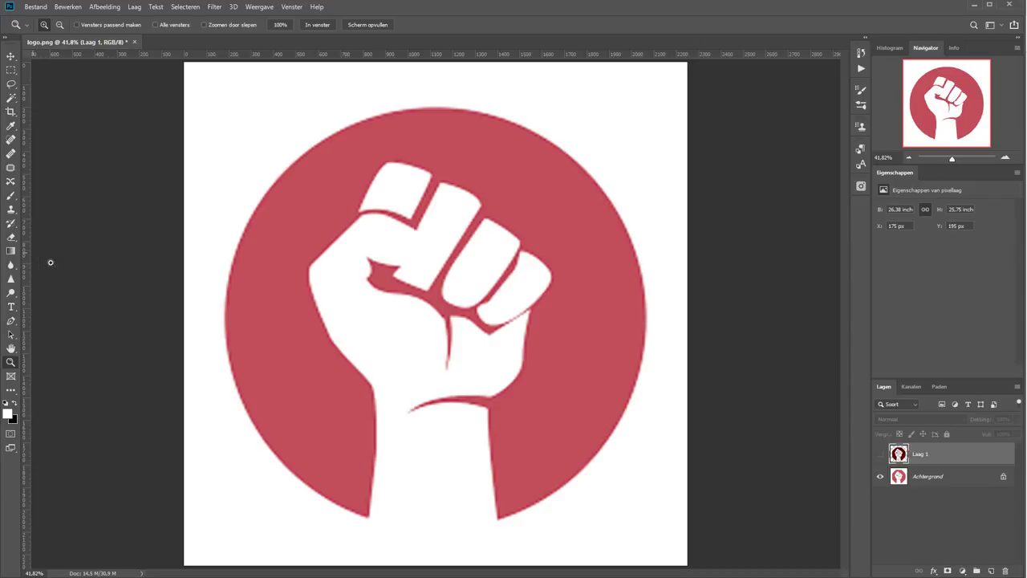
- Sample the original logo's pink as the foreground colour with the Eyedropper
{"action": "key", "text": "i"}
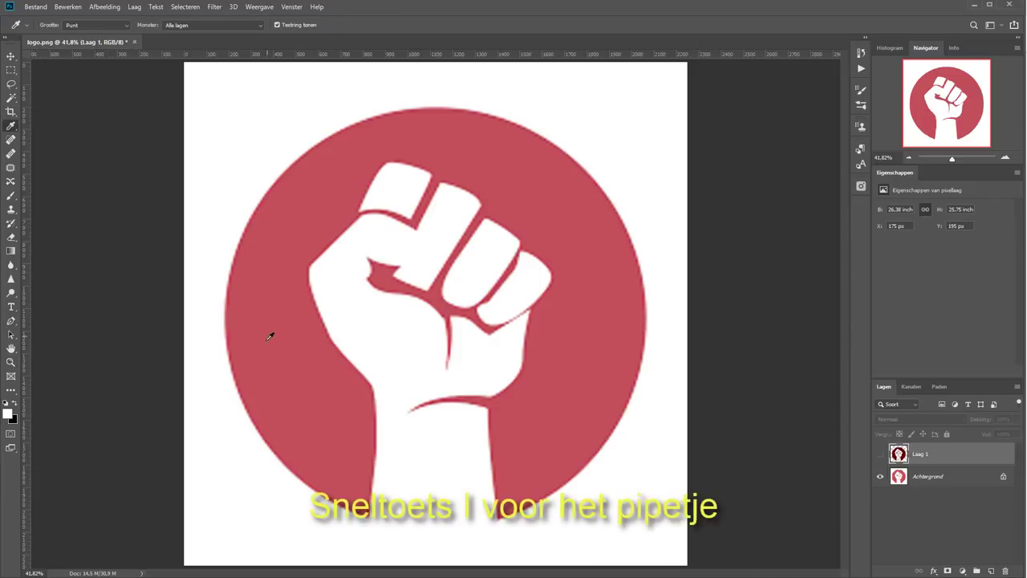
{"action": "left_click", "coordinate": [95, 25]}
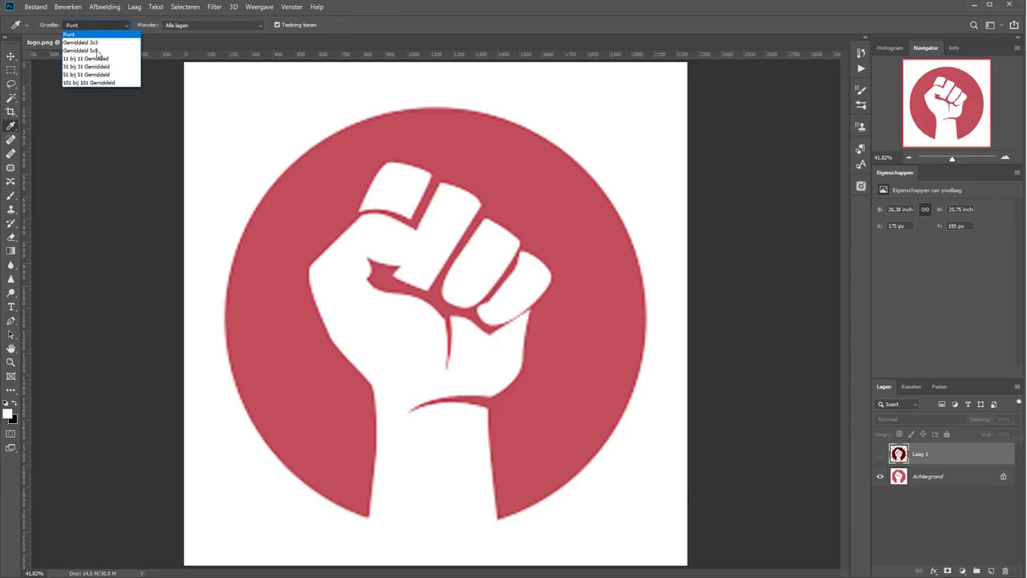
{"action": "left_click", "coordinate": [296, 358]}
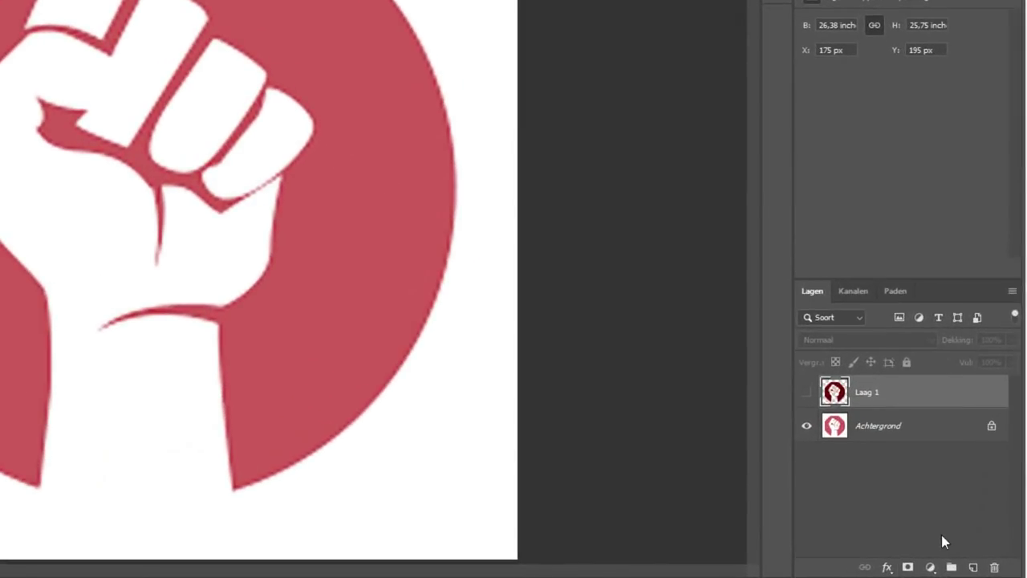
- Add a Kleurenvulling 1 solid fill layer in pink c34e5c and compare it with the fist layer
{"action": "left_click", "coordinate": [930, 568]}
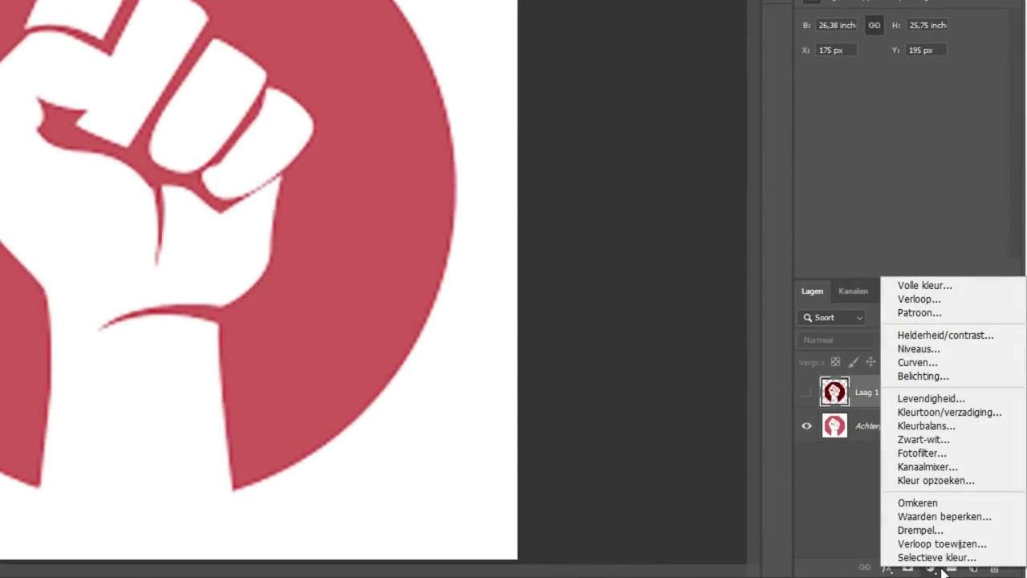
{"action": "left_click", "coordinate": [923, 286]}
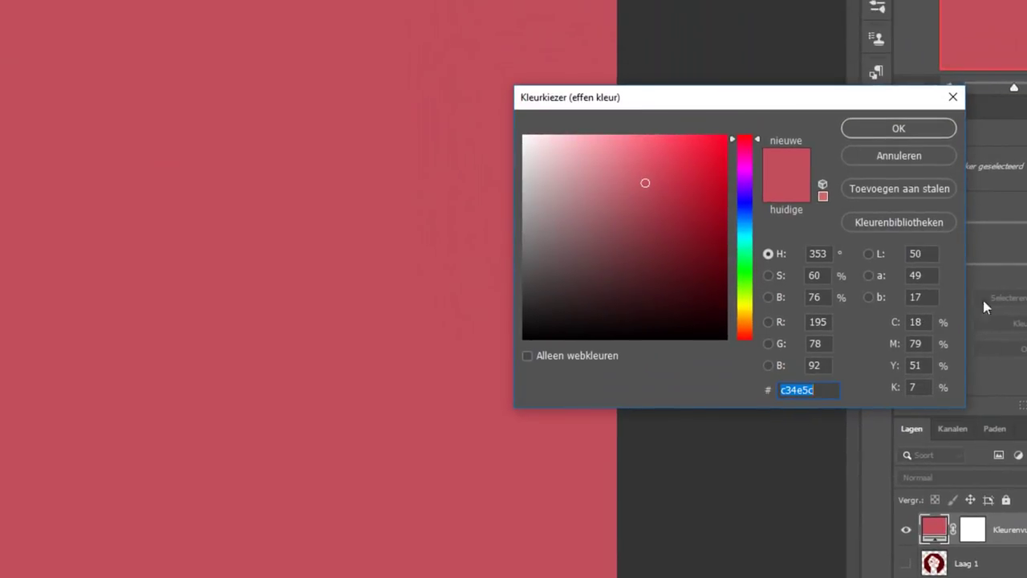
{"action": "left_click", "coordinate": [868, 128]}
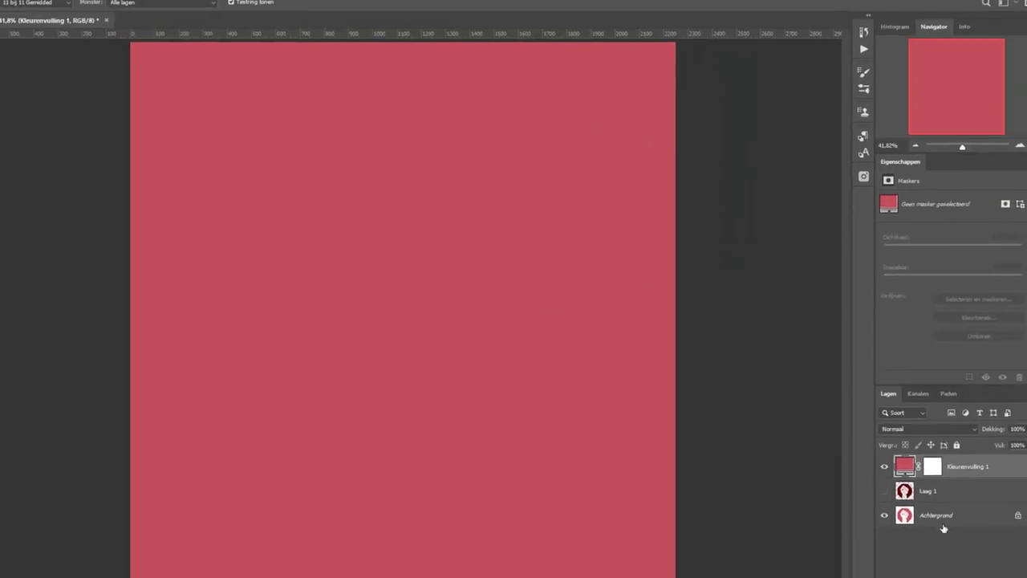
{"action": "left_click", "coordinate": [880, 477]}
{"action": "left_click", "coordinate": [881, 454]}
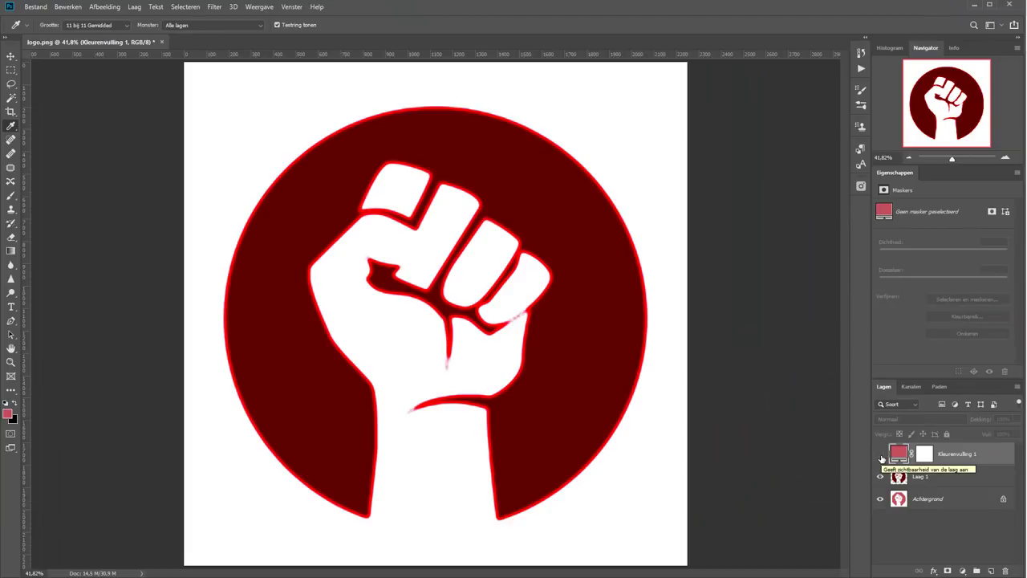
{"action": "left_click", "coordinate": [880, 455]}
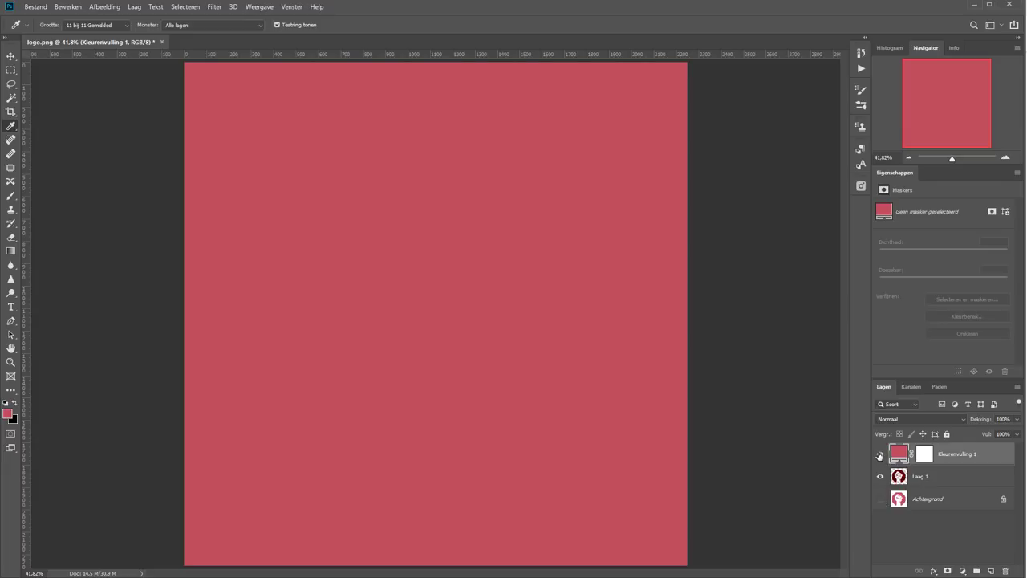
- Clip the pink fill layer to Laag 1 so the fist appears pink
{"action": "left_click", "coordinate": [881, 477], "text": "alt"}
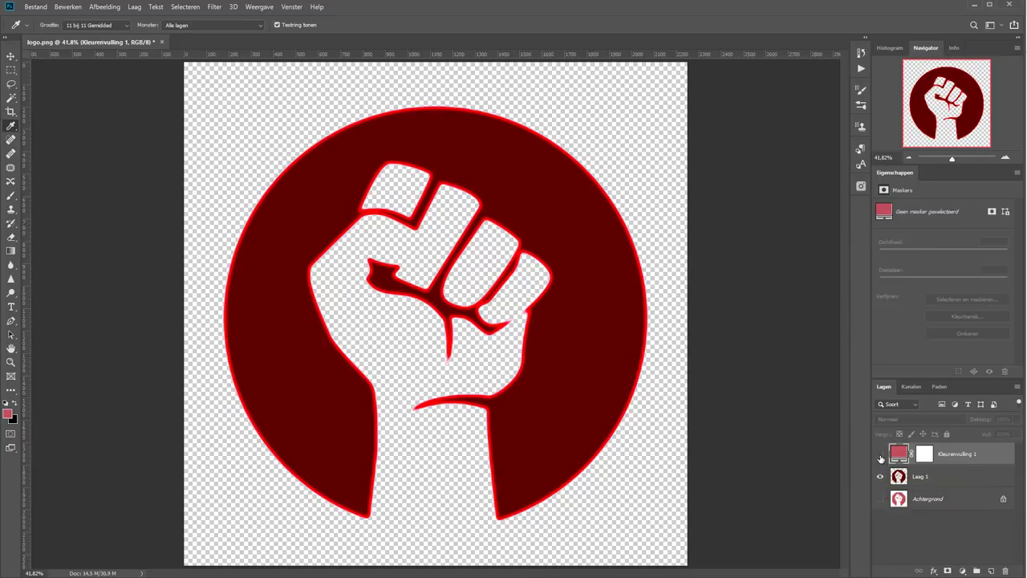
{"action": "left_click", "coordinate": [880, 453]}
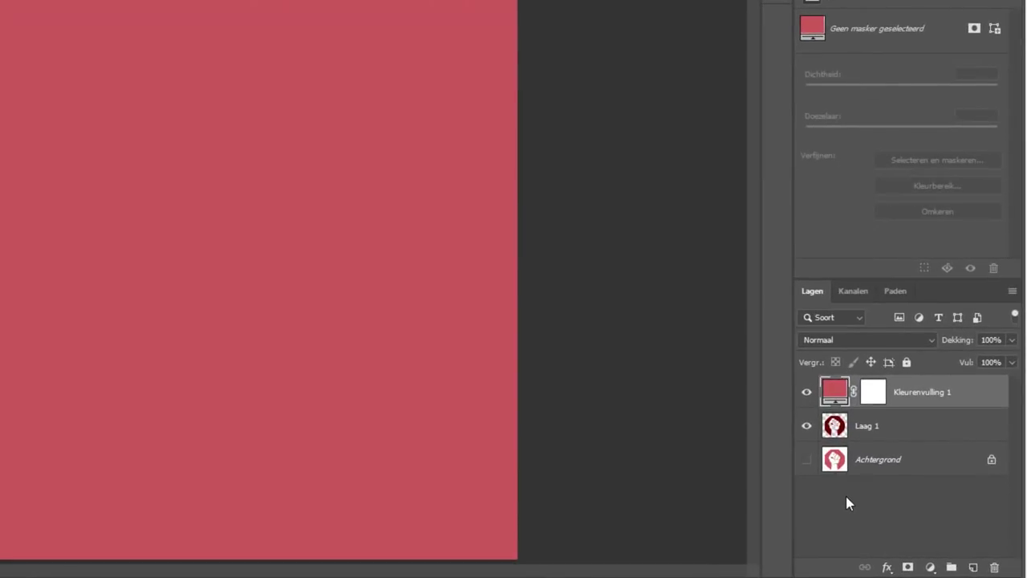
{"action": "left_click_drag", "start_coordinate": [940, 436], "coordinate": [938, 404]}
{"action": "left_click", "coordinate": [939, 403], "text": "alt"}
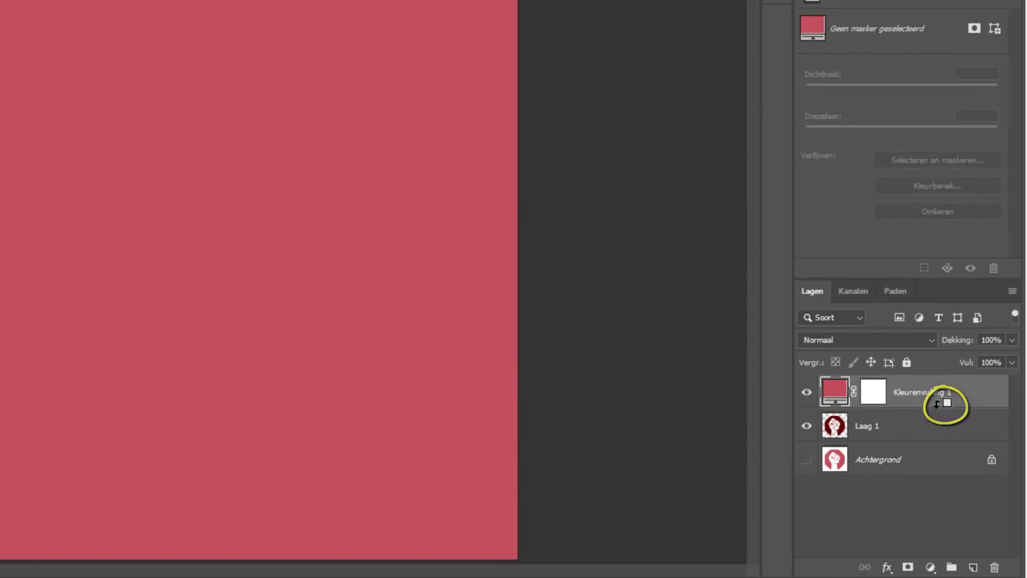
{"action": "left_click", "coordinate": [937, 403], "text": "alt"}
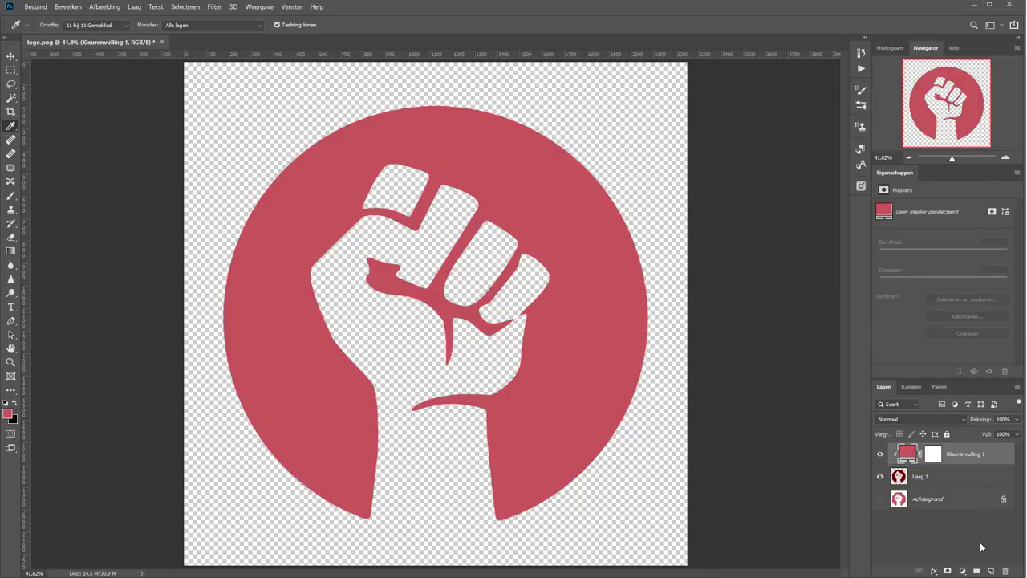
- Add a white ffffff fill layer, Kleurenvulling 2, and move it beneath Laag 1
{"action": "left_click", "coordinate": [965, 571]}
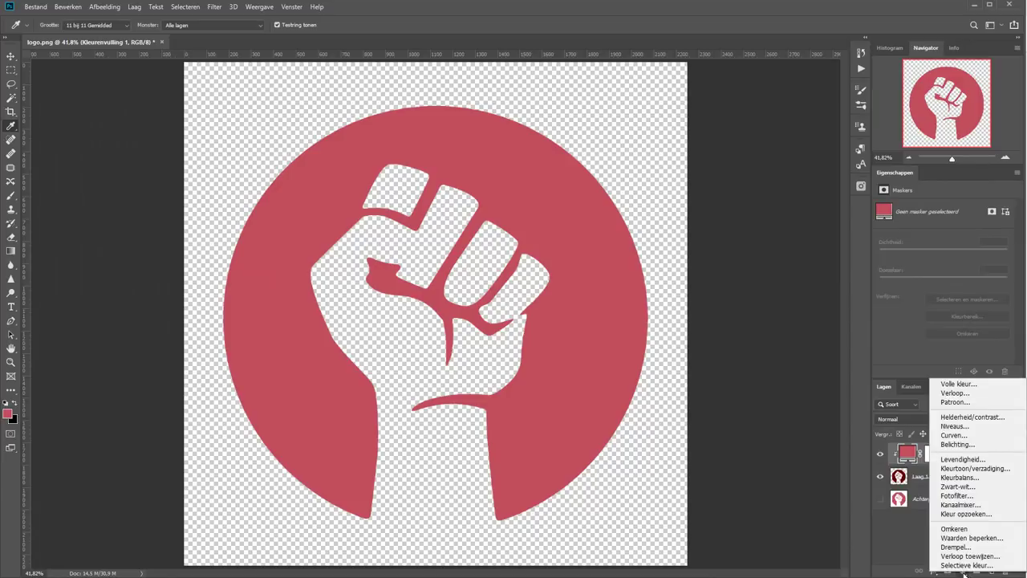
{"action": "left_click", "coordinate": [962, 381]}
{"action": "type", "text": "ffffff"}
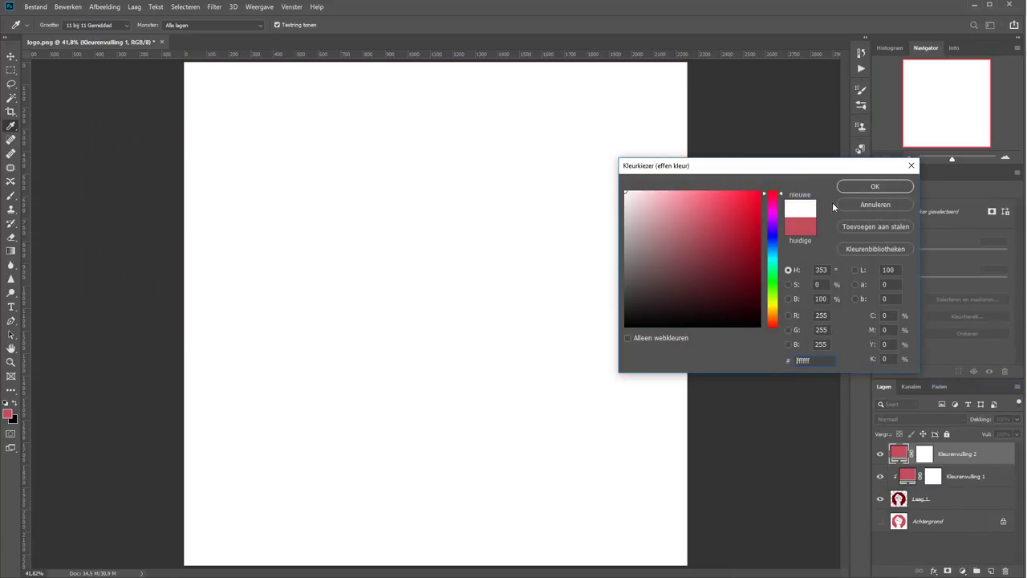
{"action": "left_click", "coordinate": [855, 187]}
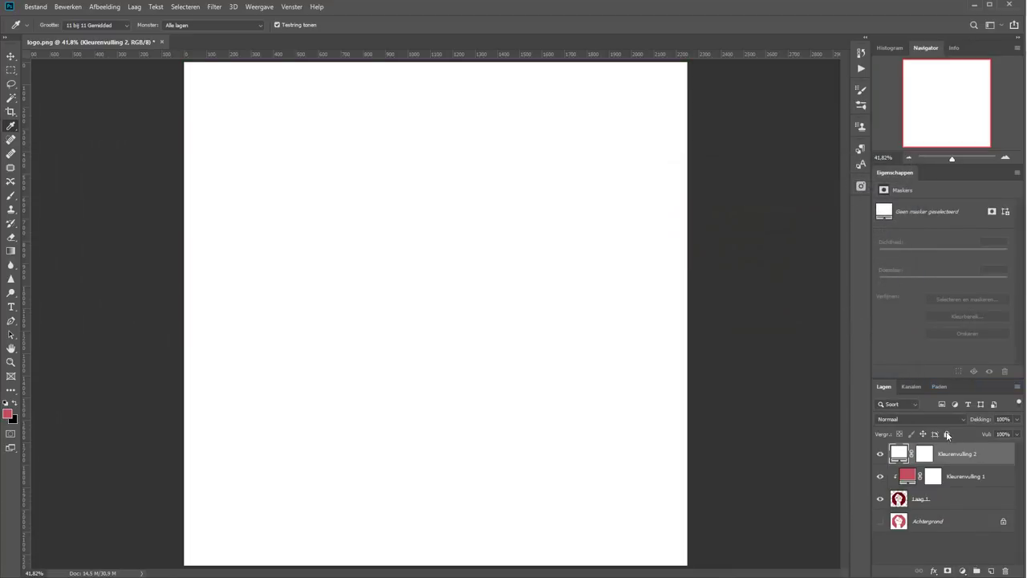
{"action": "left_click_drag", "start_coordinate": [961, 456], "coordinate": [958, 510]}
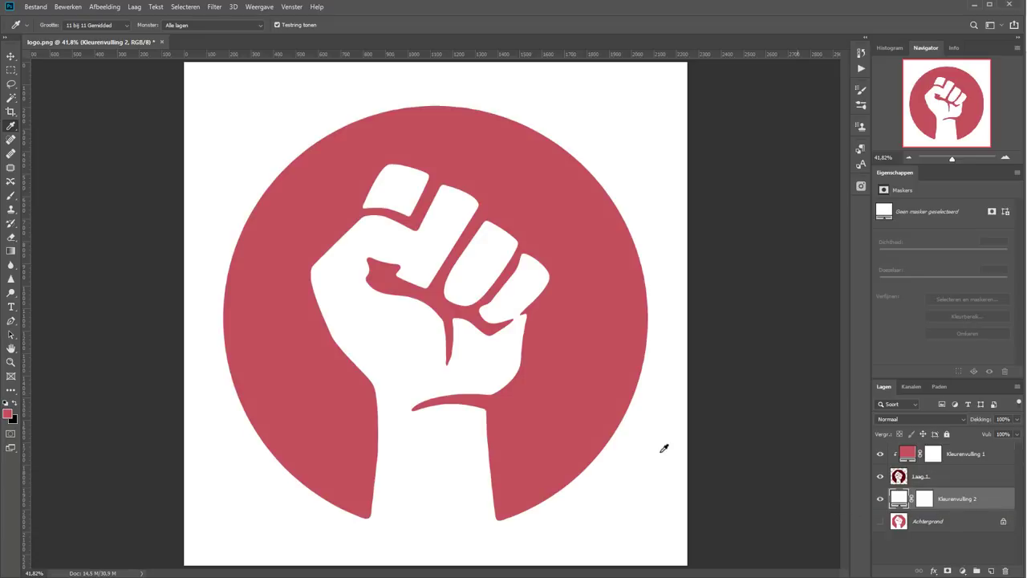
- Apply a 0,9-pixel Gaussian blur to Laag 1 to soften the pink fist's jagged edges
{"action": "key", "text": "ctrl+1"}
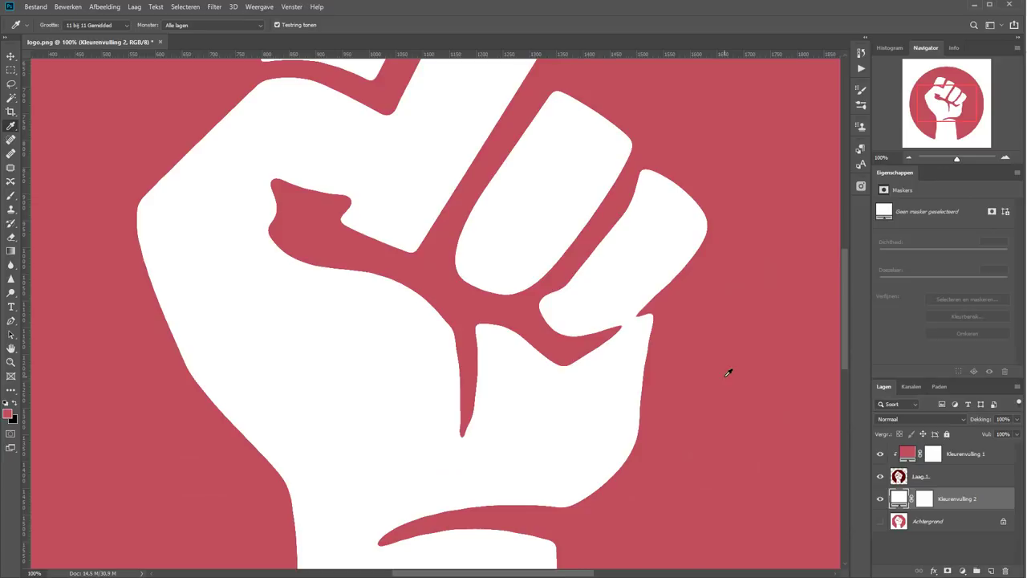
{"action": "left_click", "coordinate": [903, 478]}
{"action": "left_click", "coordinate": [215, 8]}
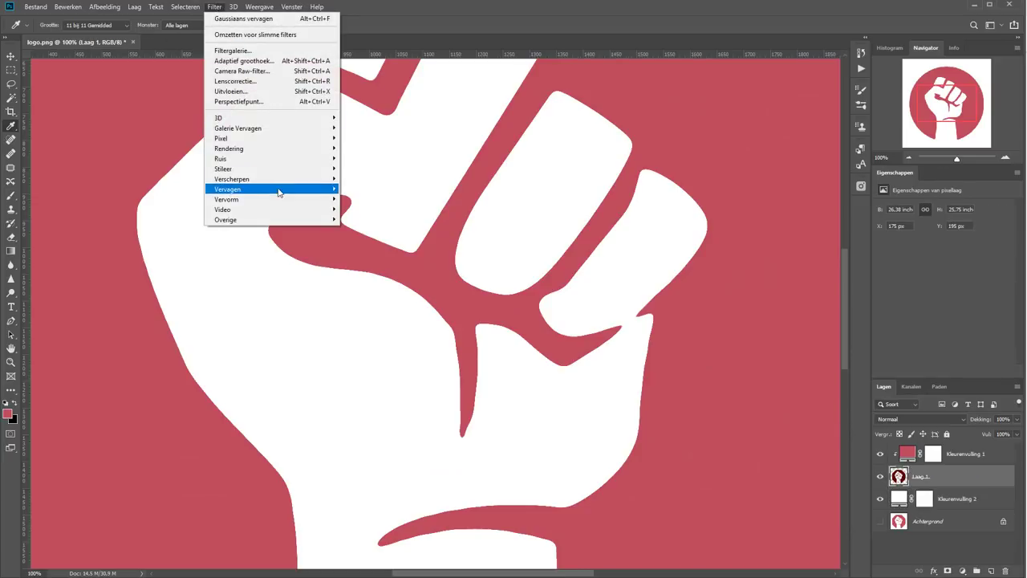
{"action": "left_click", "coordinate": [378, 200]}
{"action": "left_click_drag", "start_coordinate": [676, 323], "coordinate": [644, 323]}
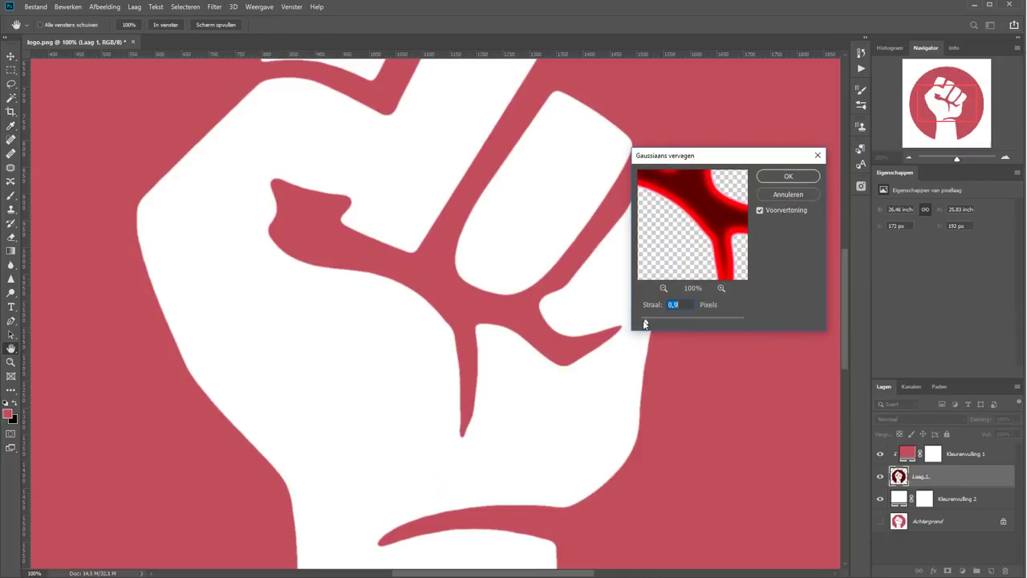
{"action": "key", "text": "Return"}
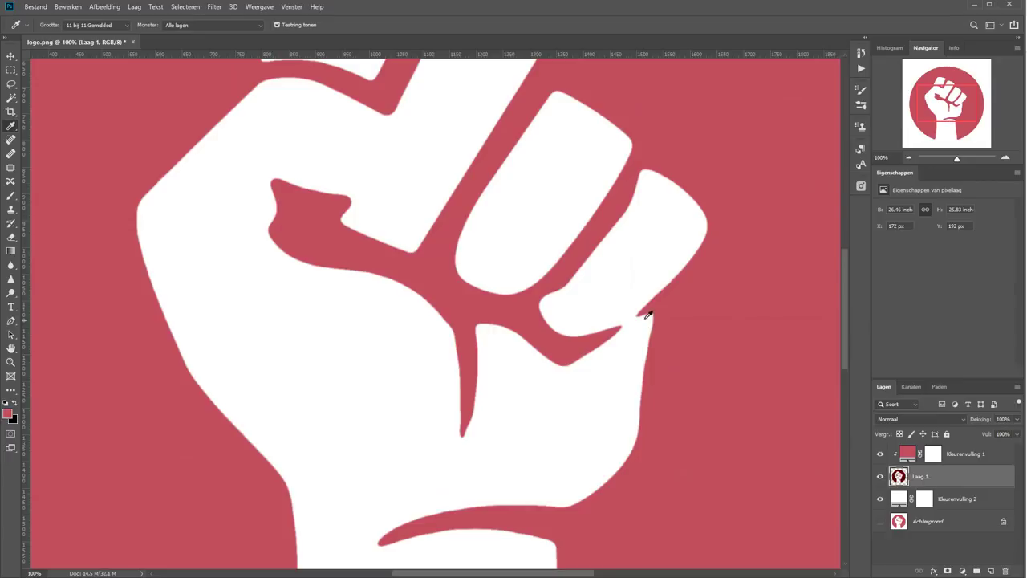
{"action": "key", "text": "z"}
{"action": "left_click", "coordinate": [317, 24]}
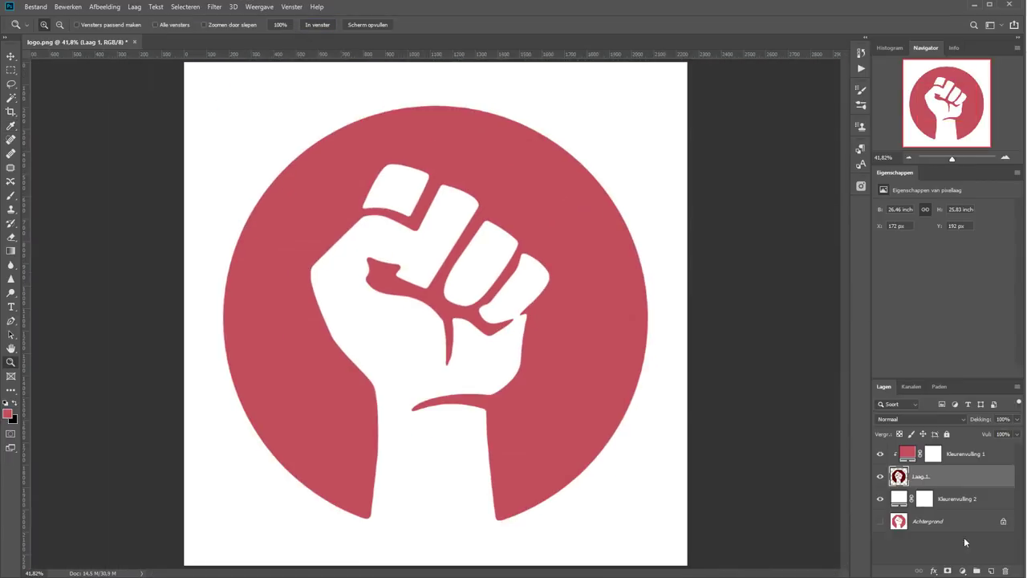
{"action": "left_click", "coordinate": [879, 523], "text": "alt"}
{"action": "left_click", "coordinate": [880, 522], "text": "alt"}
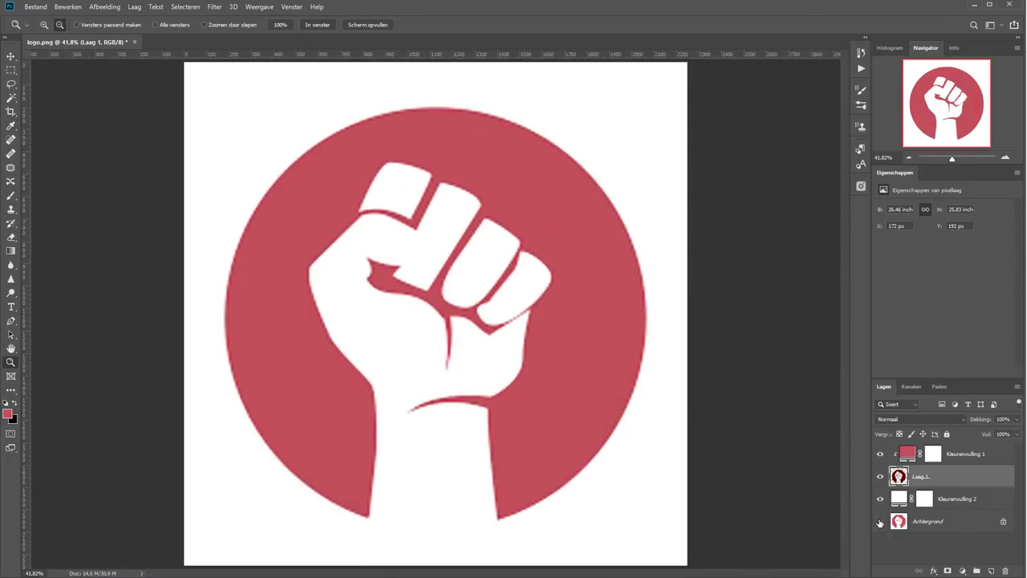
{"action": "left_click", "coordinate": [880, 523], "text": "alt"}
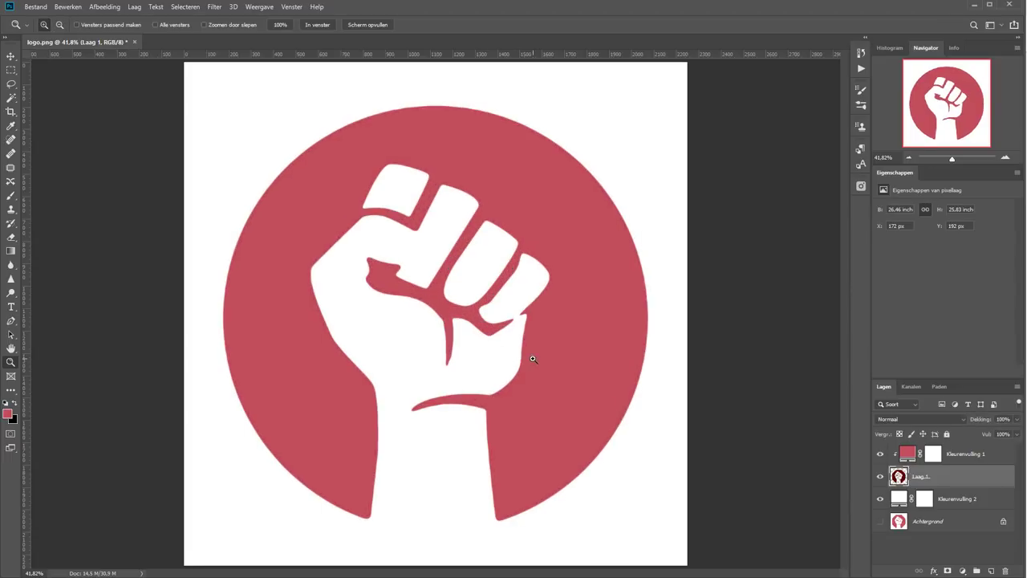
{"action": "left_click", "coordinate": [880, 522], "text": "alt"}
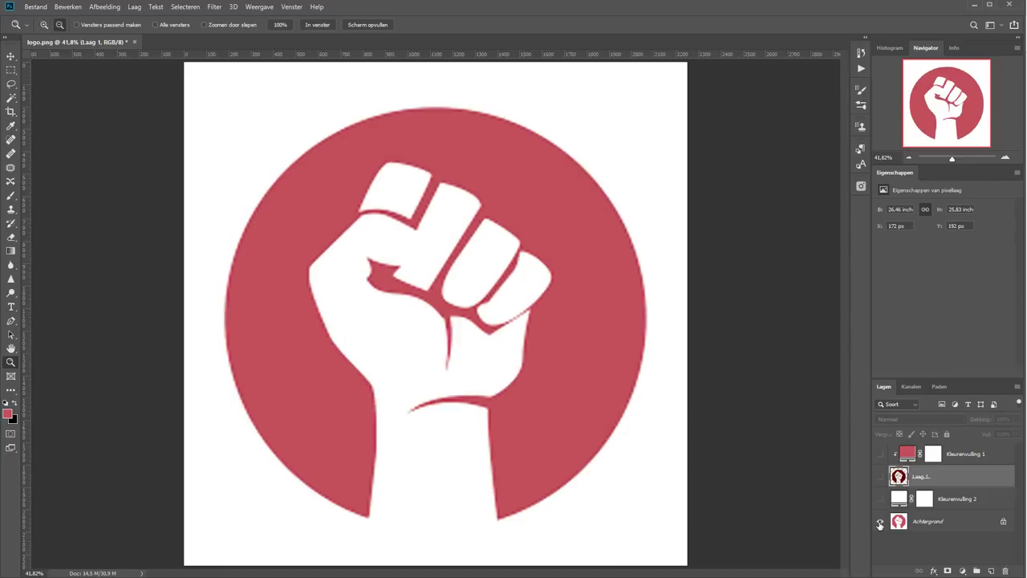
{"action": "left_click", "coordinate": [880, 522], "text": "alt"}
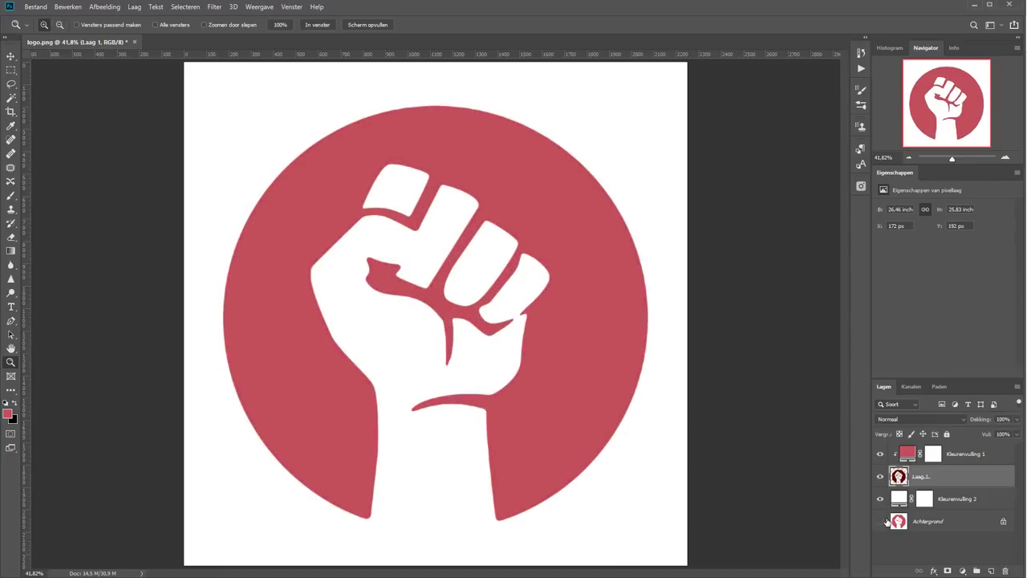